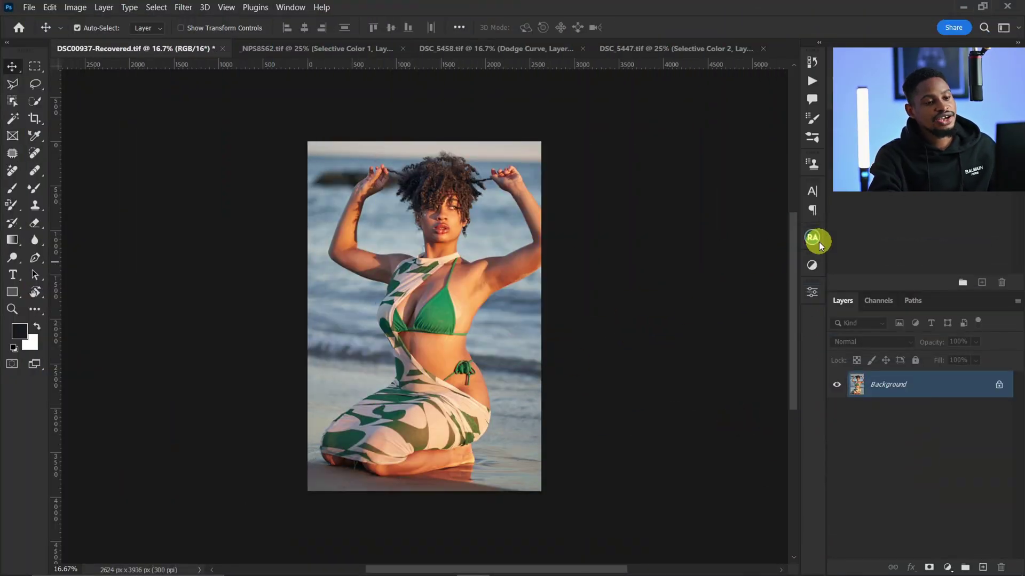
# Step: Open the BEAUTY RETOUCH v3 extension panel
pyautogui.click(815, 241)
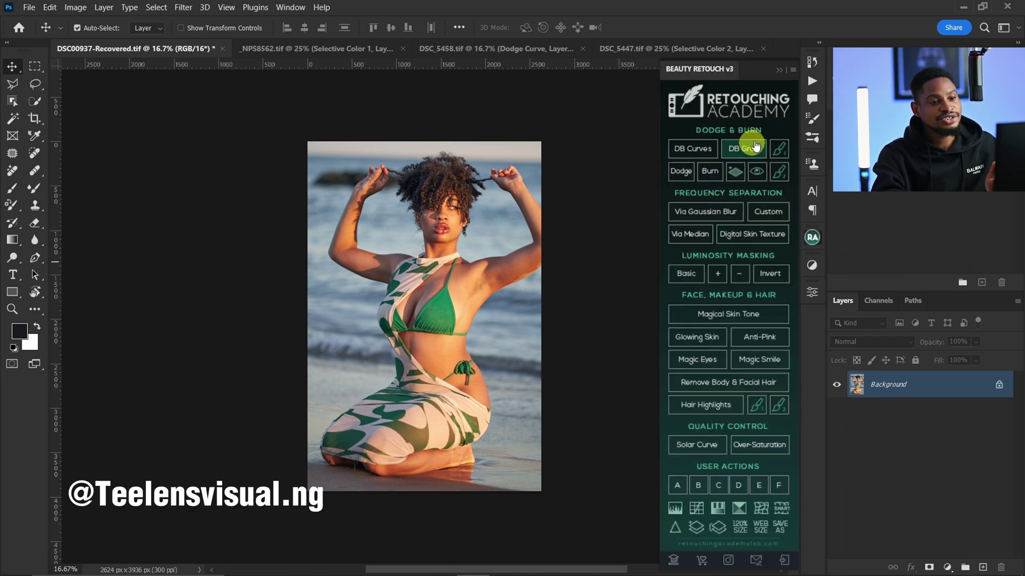
pyautogui.click(779, 71)
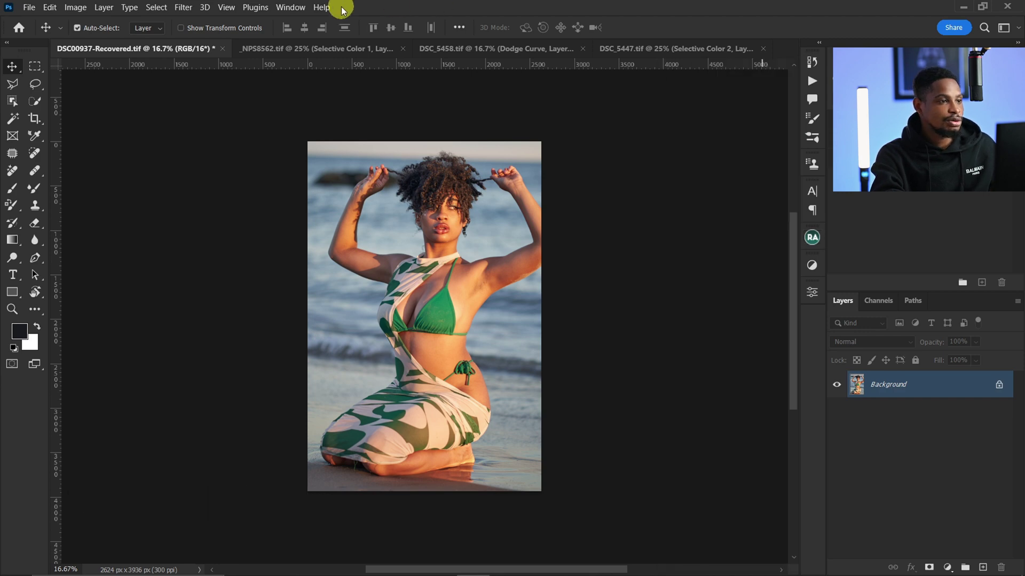
pyautogui.click(291, 7)
pyautogui.moveTo(407, 73)
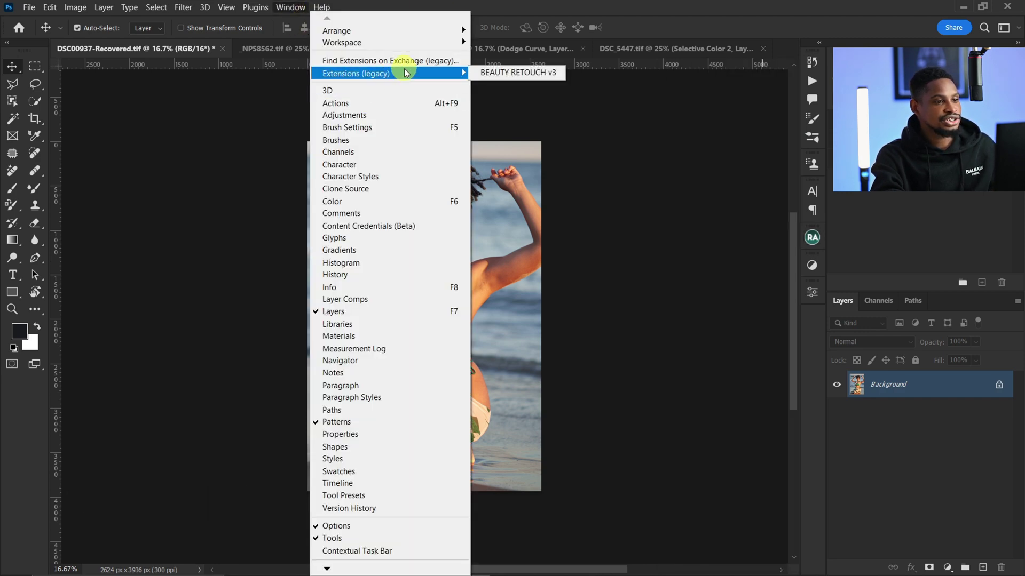
pyautogui.click(514, 72)
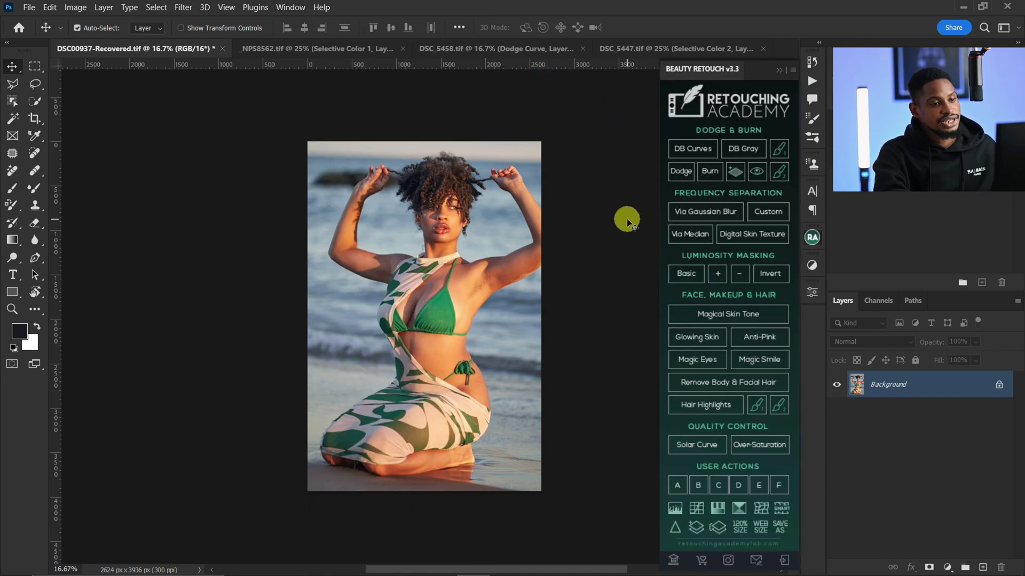
# Step: Apply frequency separation via Gaussian Blur to the beach photo with a blur radius of 4 pixels
pyautogui.click(710, 212)
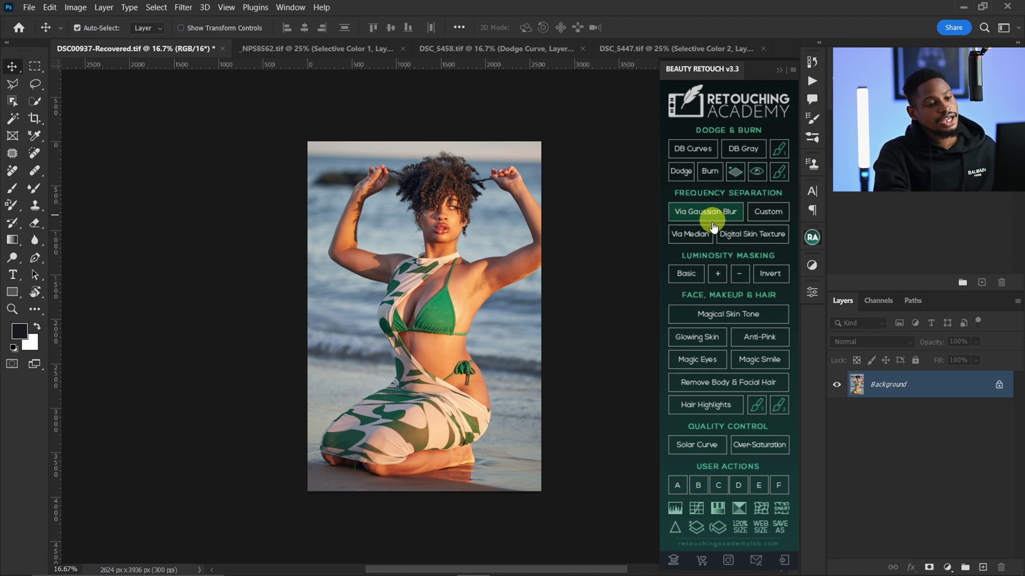
pyautogui.click(688, 238)
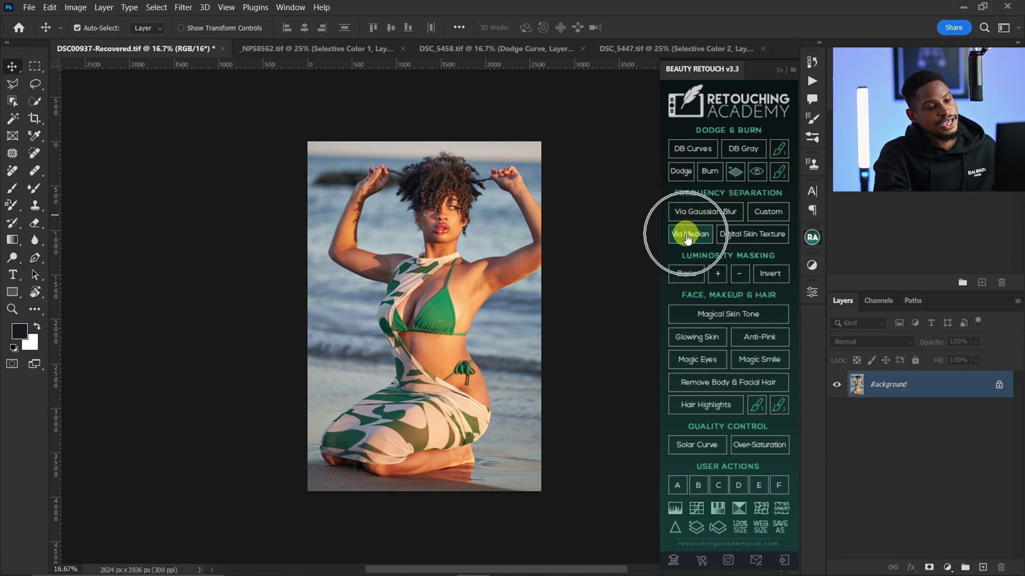
pyautogui.click(711, 212)
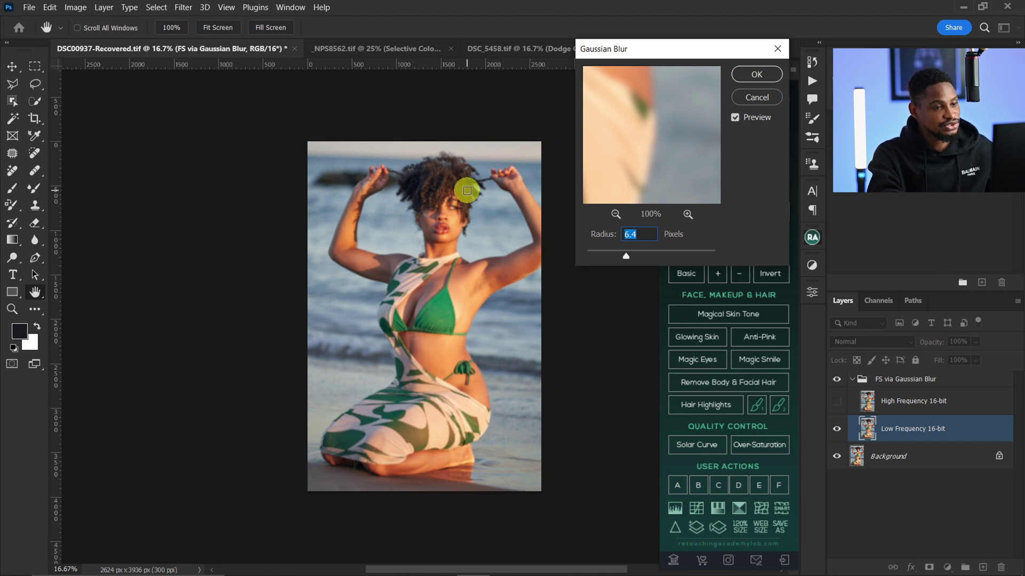
pyautogui.write('5')
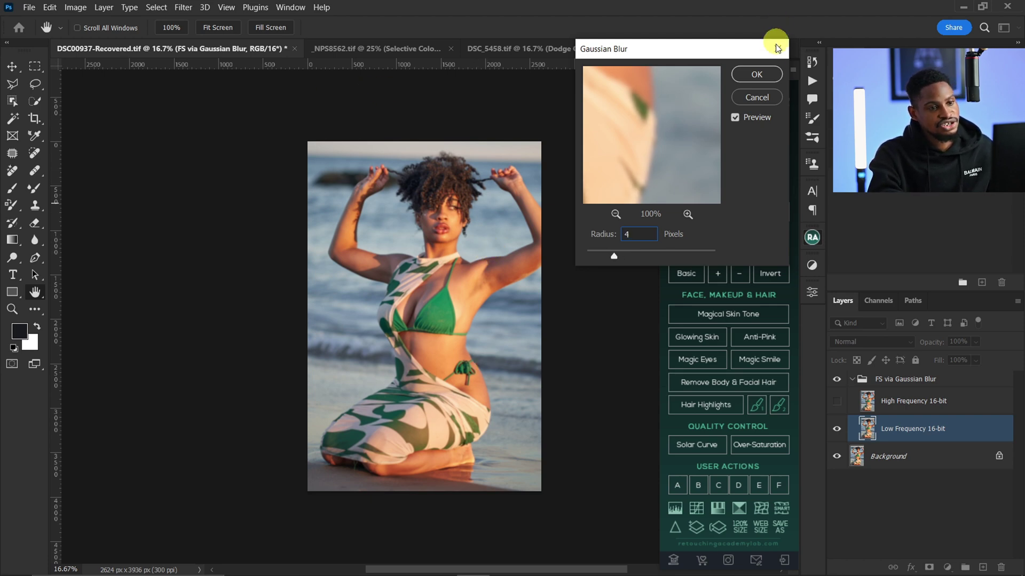
pyautogui.click(757, 74)
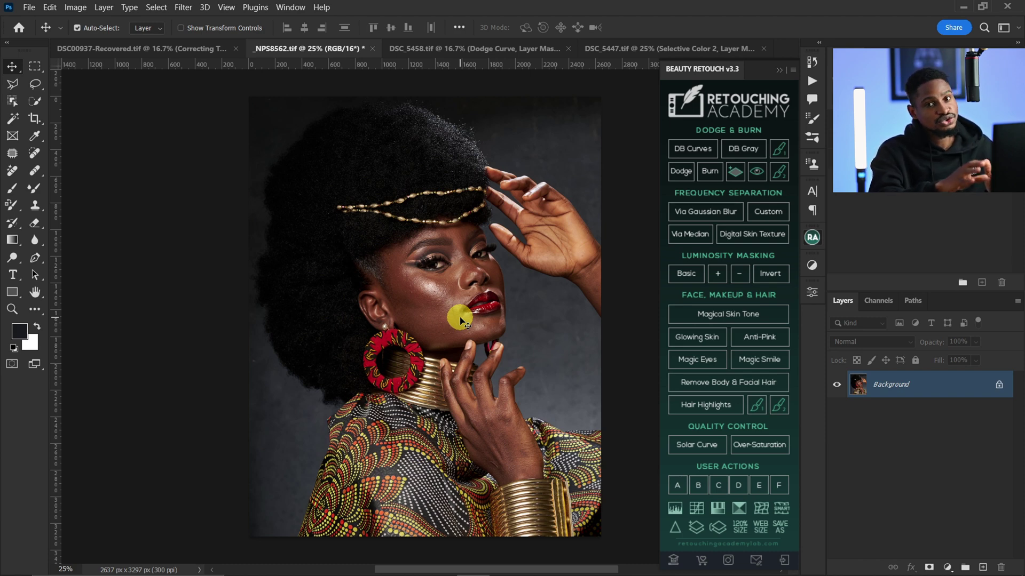
# Step: Look at the DSC_5458.tif and DSC_5447.tif photos
pyautogui.hotkey('ctrl', 'Tab')
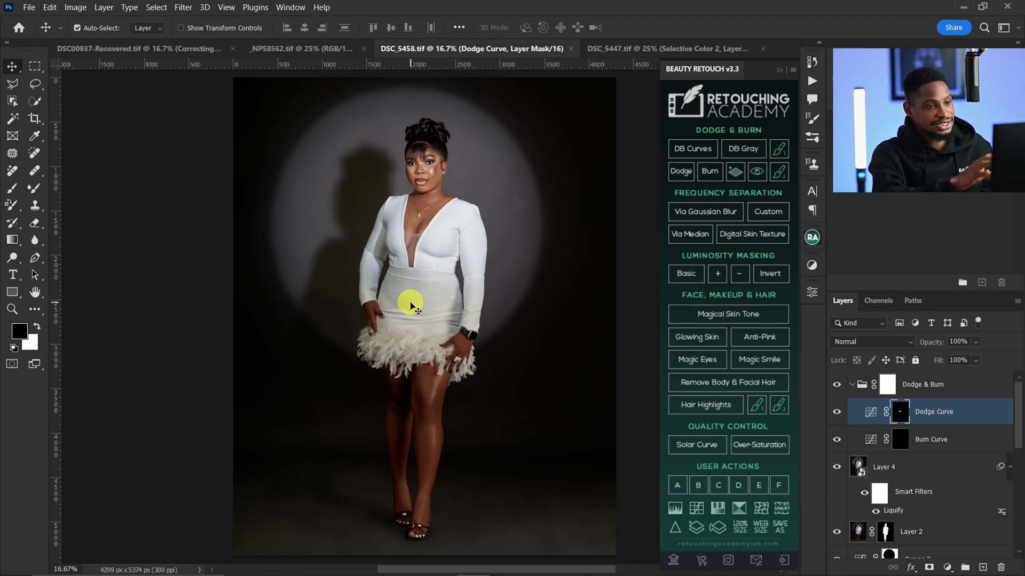
pyautogui.click(667, 48)
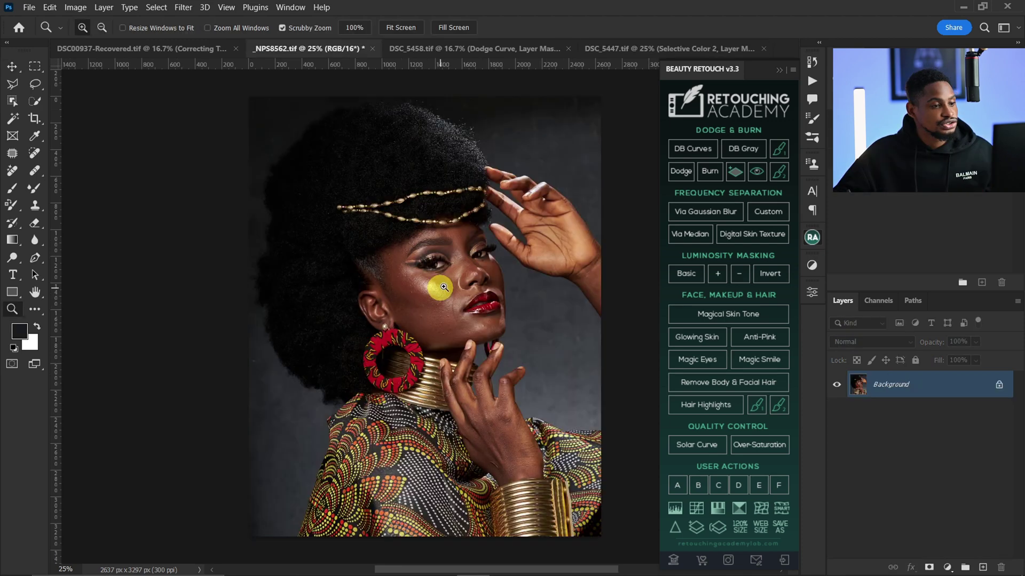
# Step: Apply frequency separation via Gaussian Blur to _NPS8562.tif with a blur radius of 9 pixels
pyautogui.scroll(3, 450, 228)
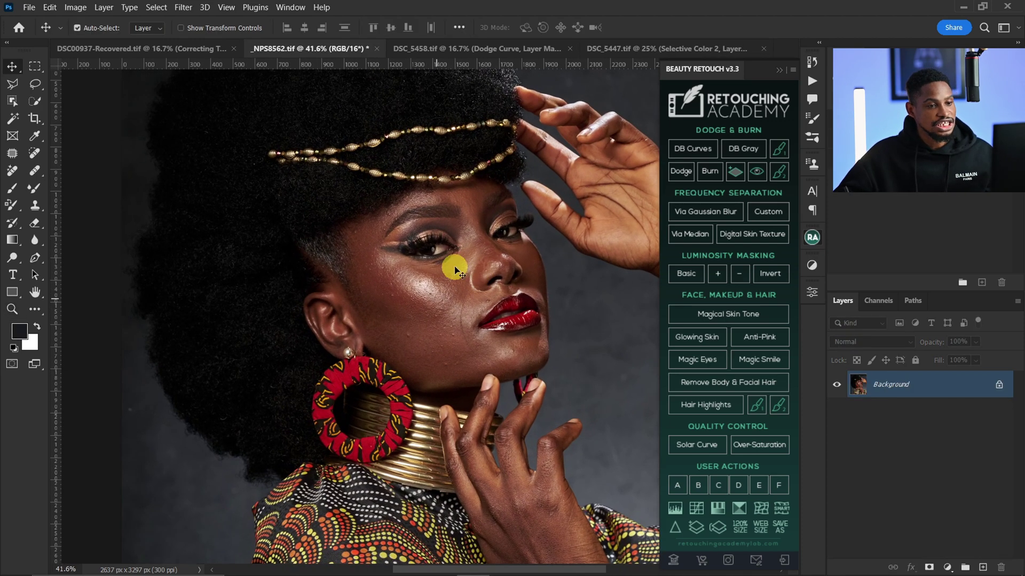
pyautogui.click(692, 214)
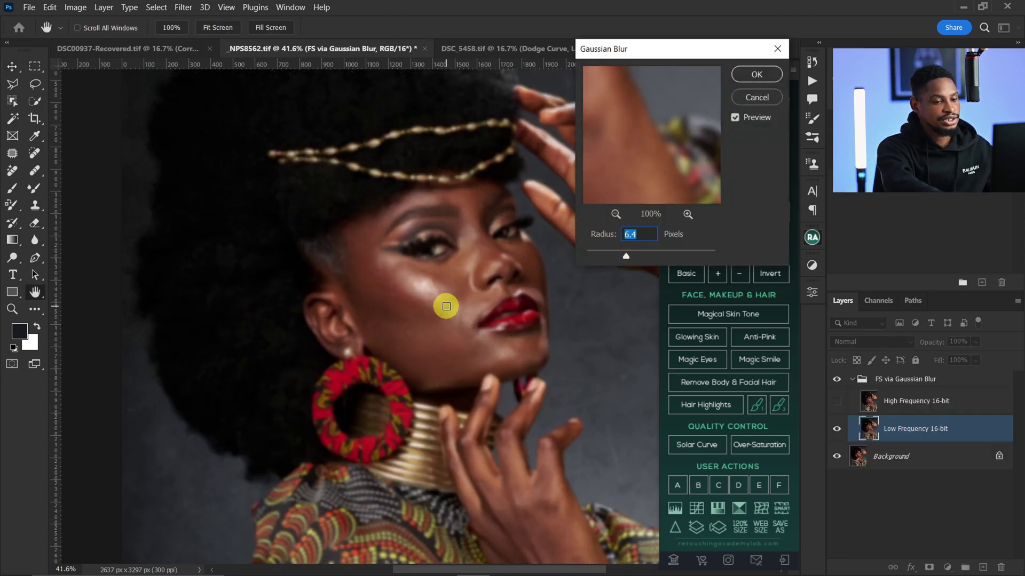
pyautogui.write('9')
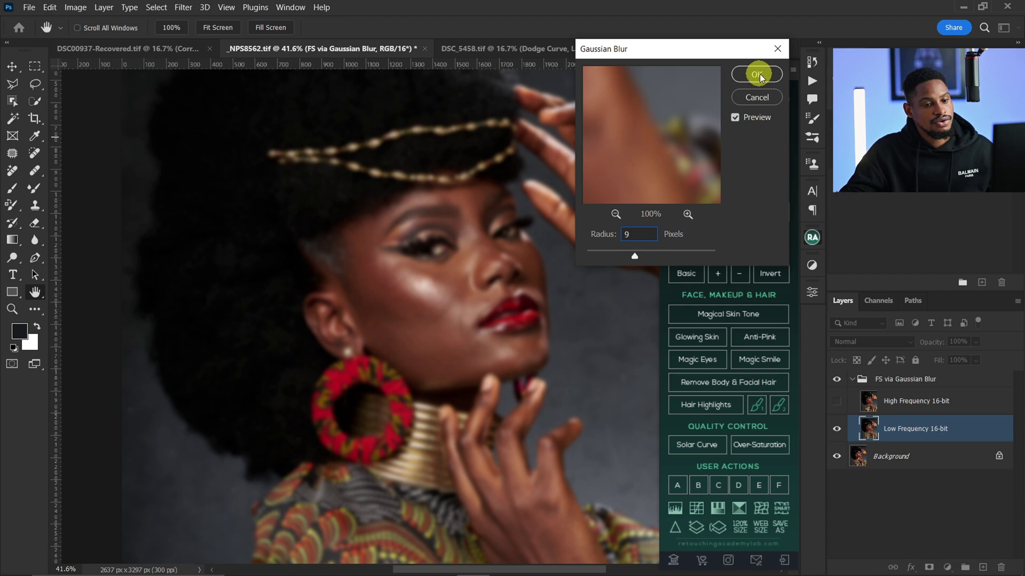
pyautogui.click(758, 74)
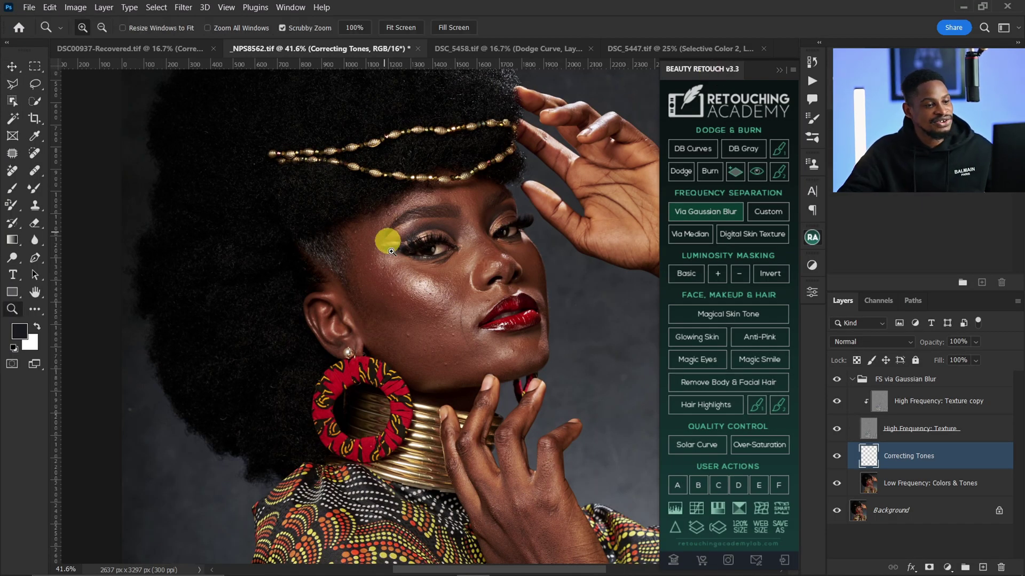
# Step: Examine the Low Frequency, Correcting Tones and High Frequency: Texture copy layers in the FS via Gaussian Blur group
pyautogui.scroll(2, 487, 331)
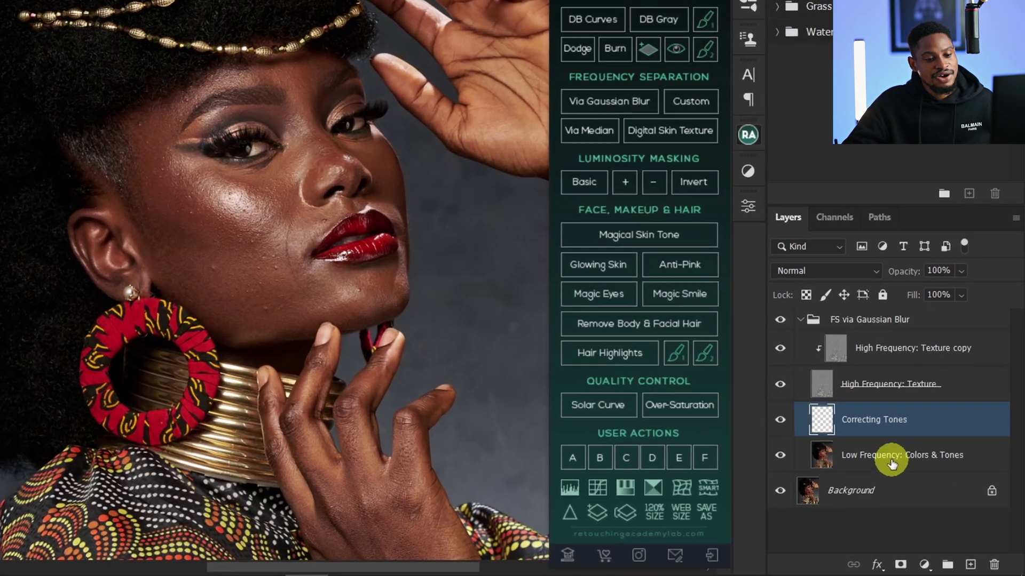
pyautogui.click(891, 463)
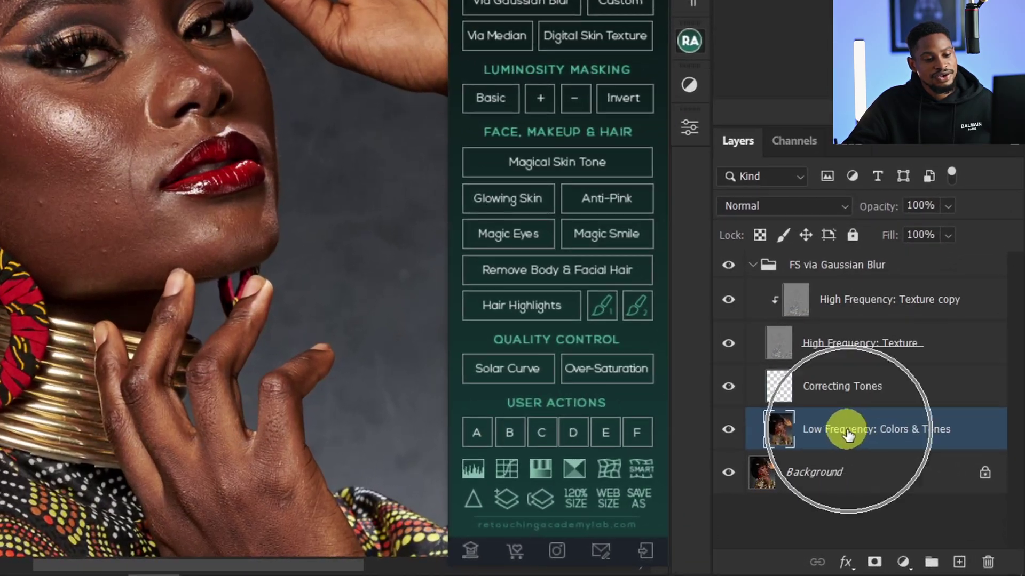
pyautogui.click(868, 421)
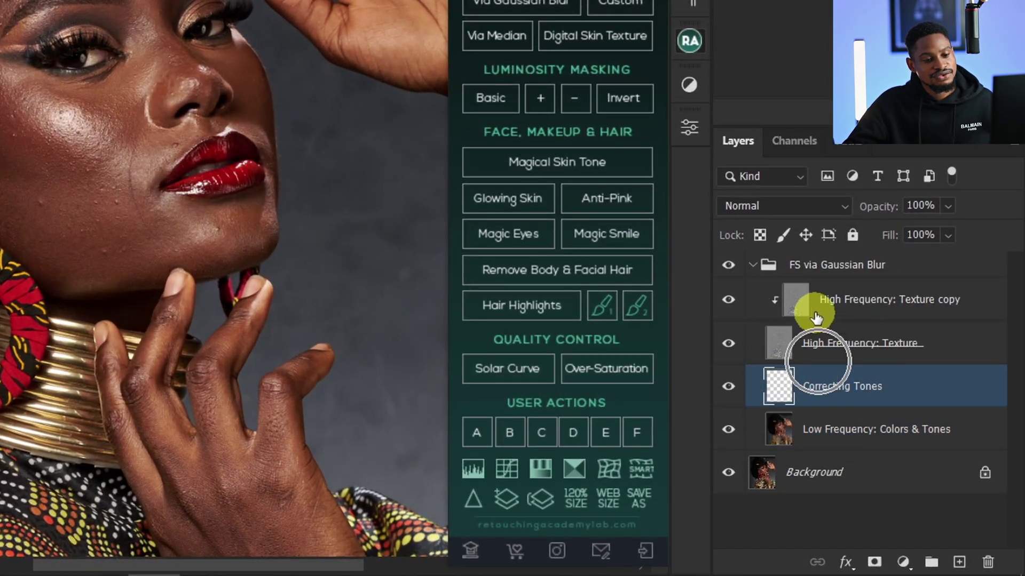
pyautogui.click(840, 299)
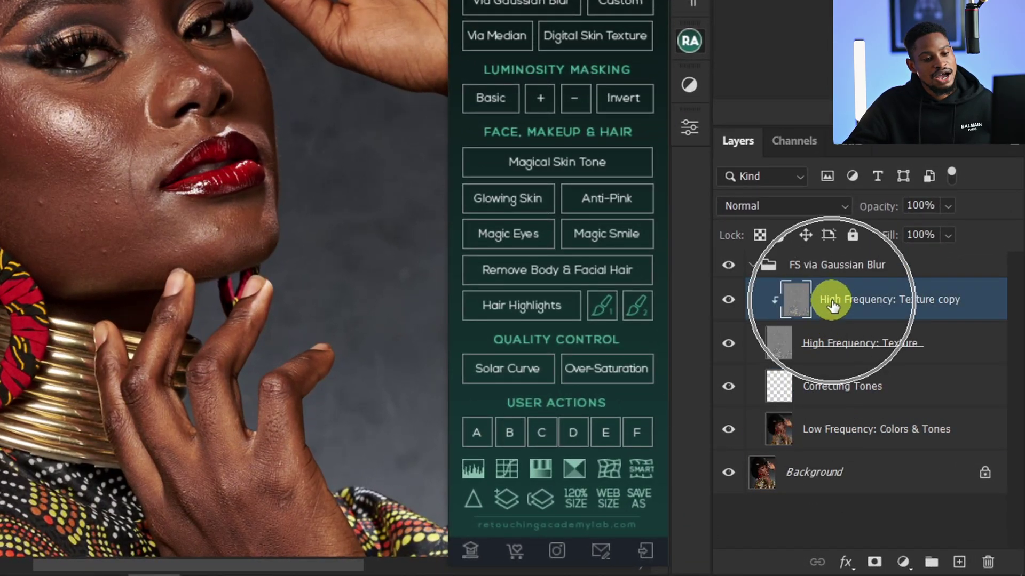
pyautogui.click(857, 434)
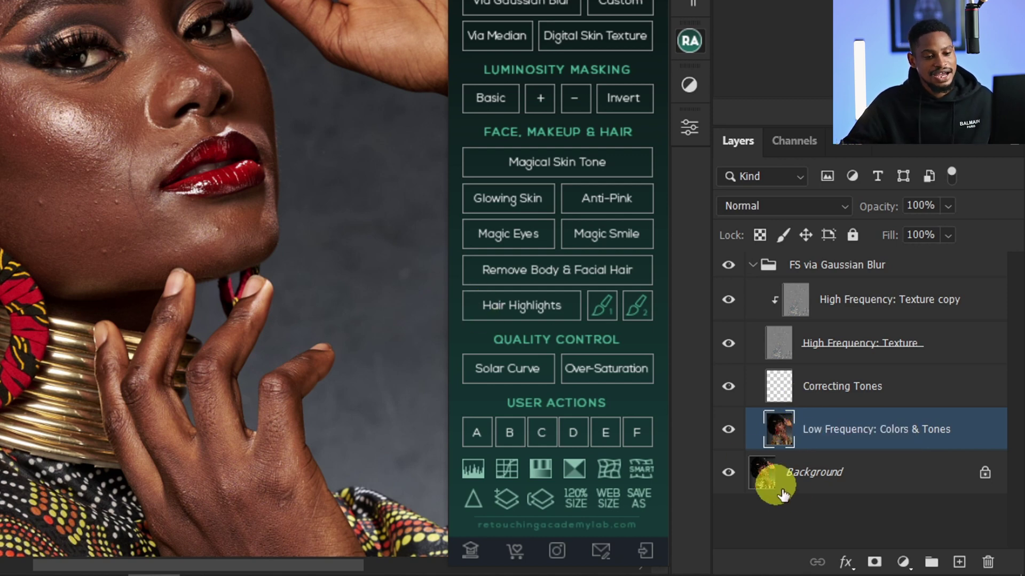
pyautogui.click(796, 297)
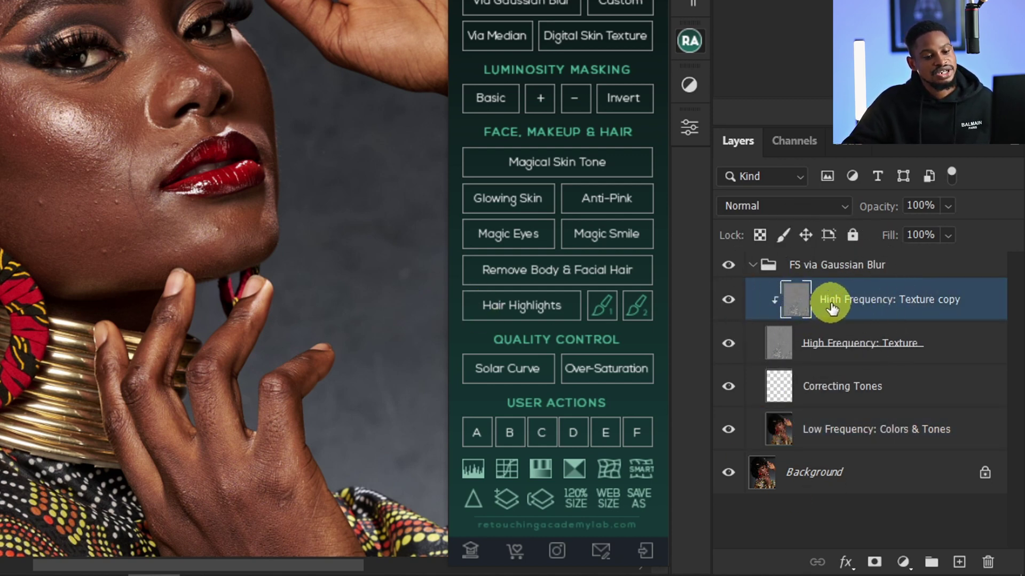
pyautogui.click(790, 395)
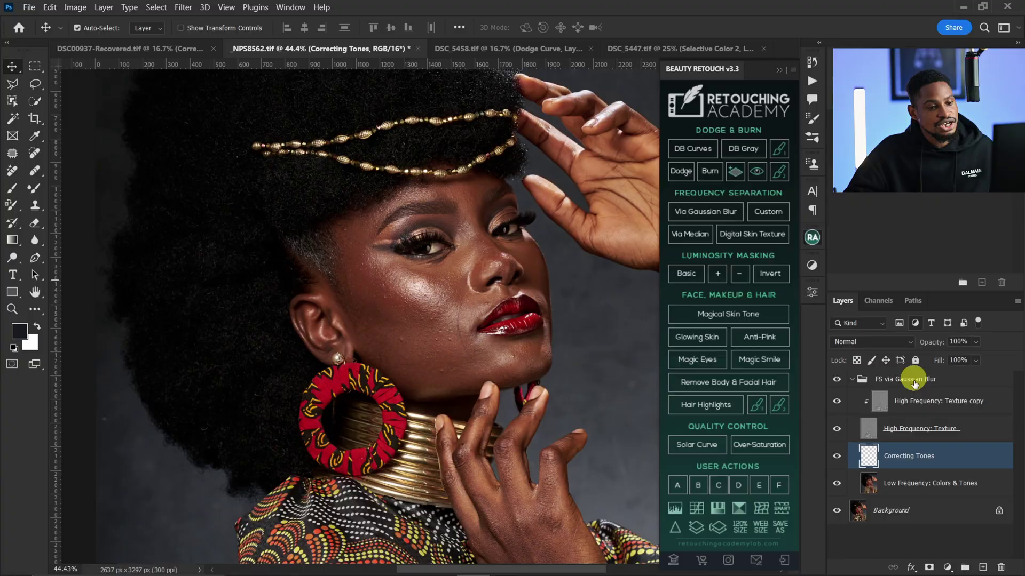
# Step: Select the High Frequency: Texture copy layer and activate the Clone Stamp tool for work on the cheek
pyautogui.click(795, 305)
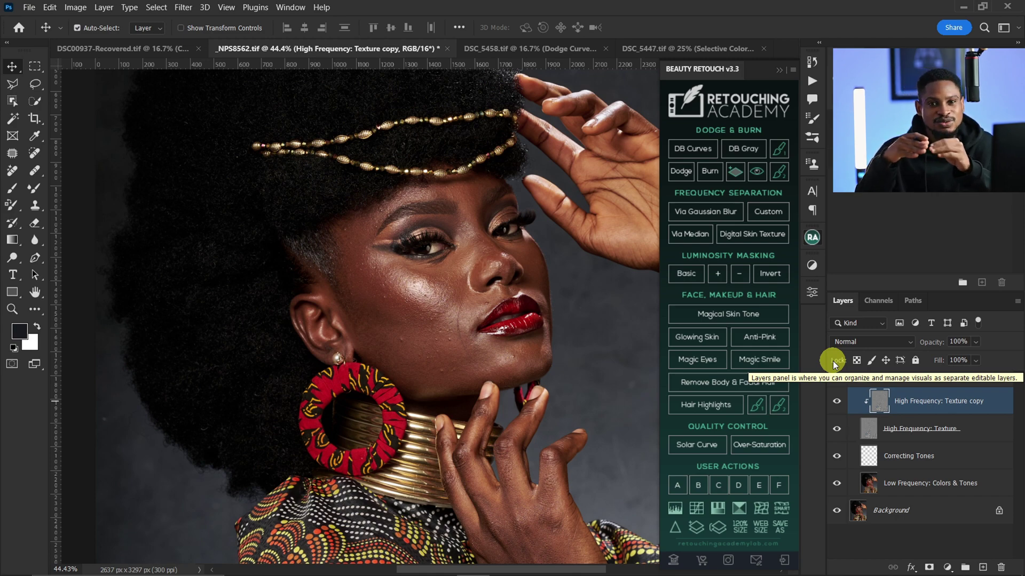
pyautogui.keyDown('ctrl'); pyautogui.click(880, 404); pyautogui.keyUp('ctrl')
pyautogui.click(963, 401)
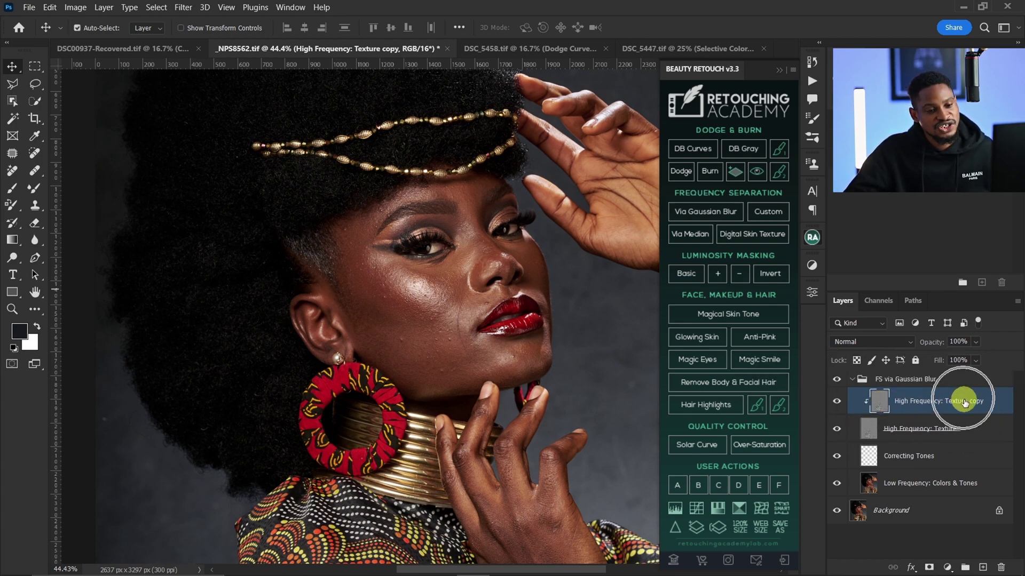
pyautogui.press('z')
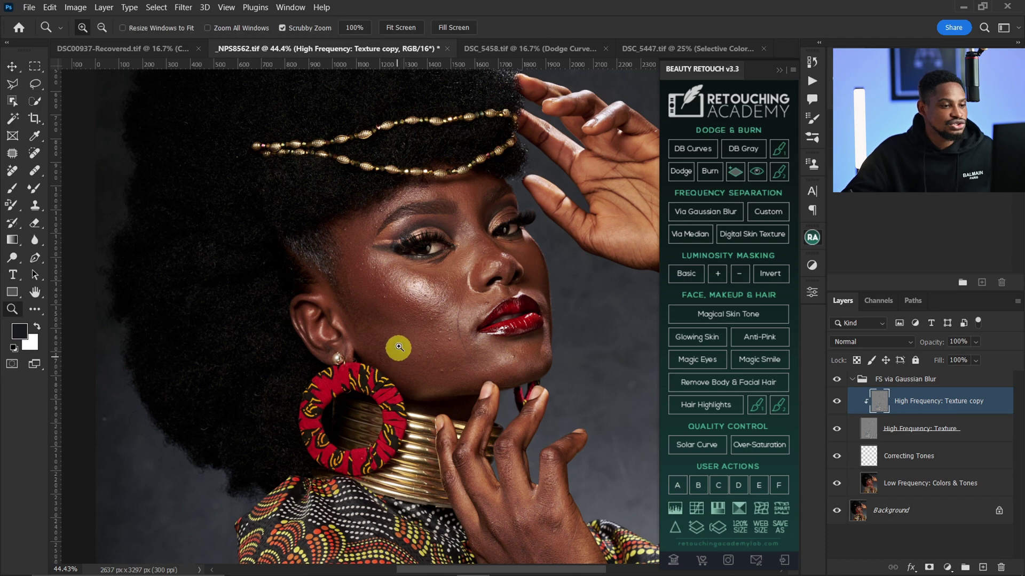
pyautogui.click(398, 348)
pyautogui.press('v')
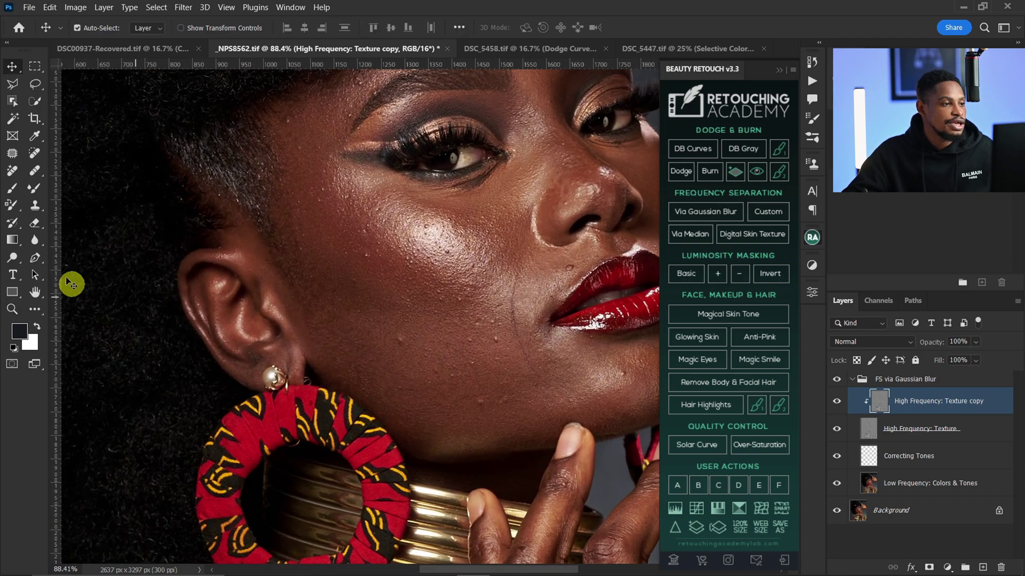
pyautogui.click(33, 206)
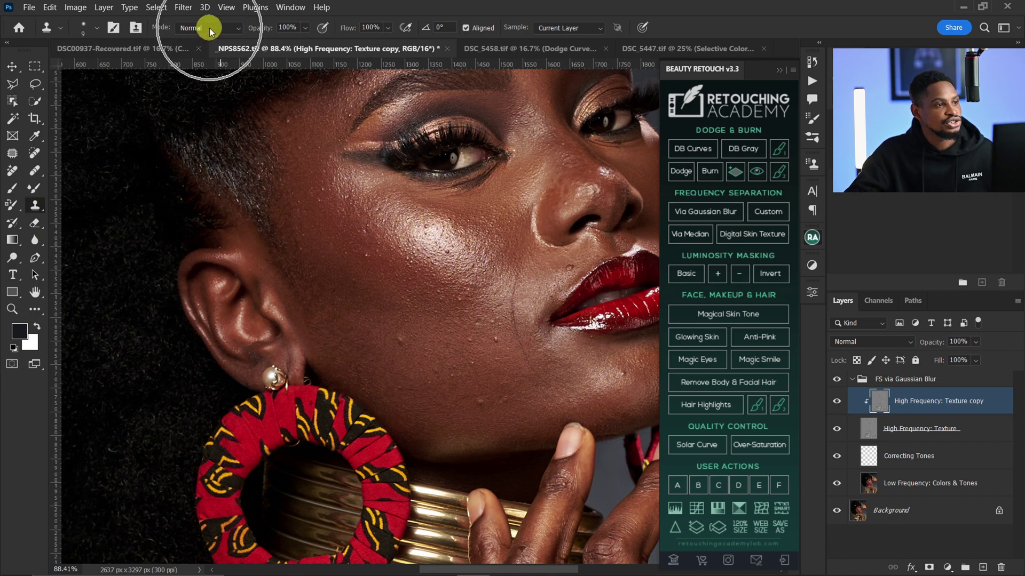
# Step: Check the Clone Stamp's brush preset, opacity, flow and sample source
pyautogui.click(95, 32)
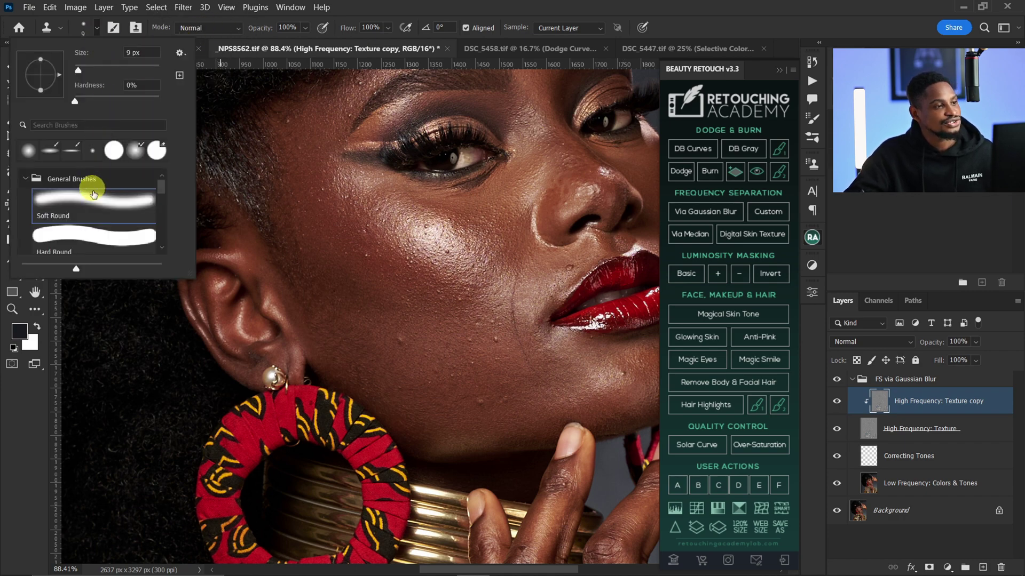
pyautogui.press('Escape')
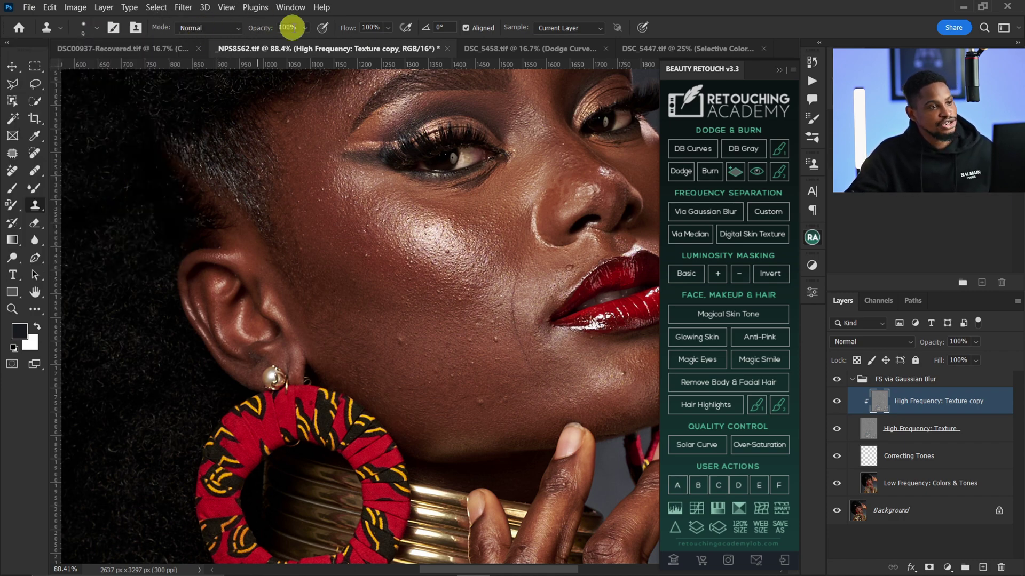
pyautogui.click(287, 27)
pyautogui.click(373, 27)
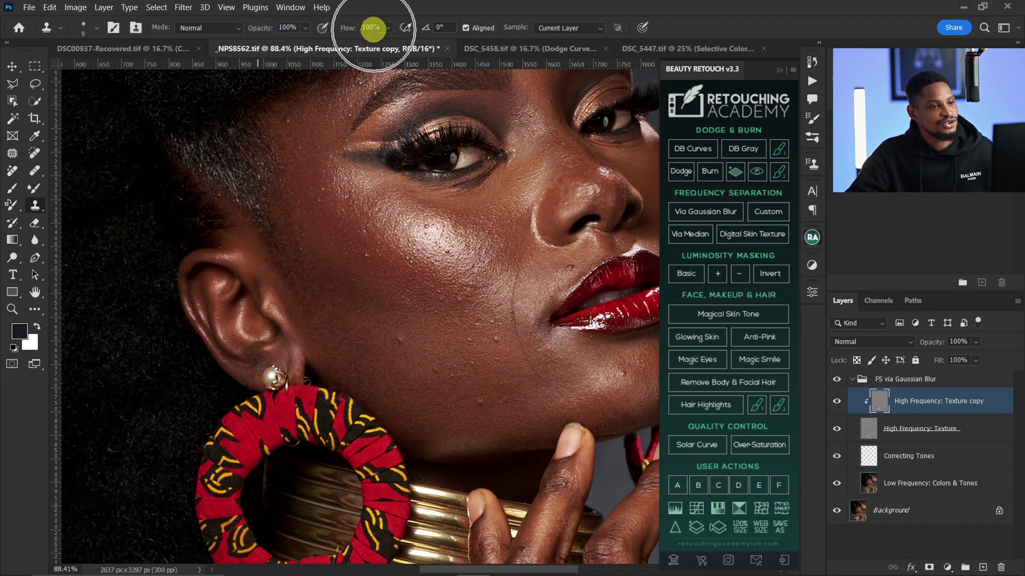
pyautogui.click(558, 29)
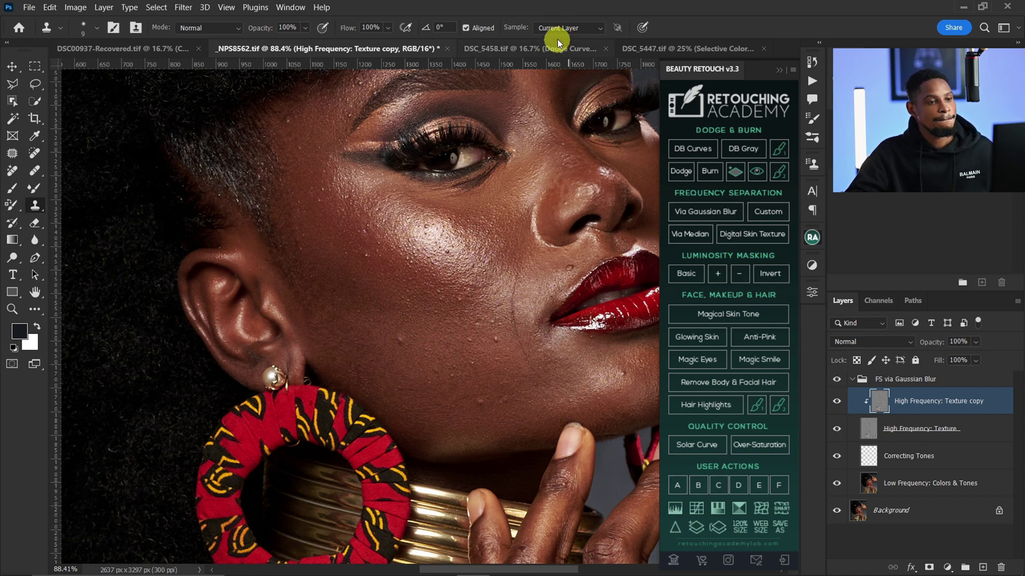
pyautogui.click(563, 28)
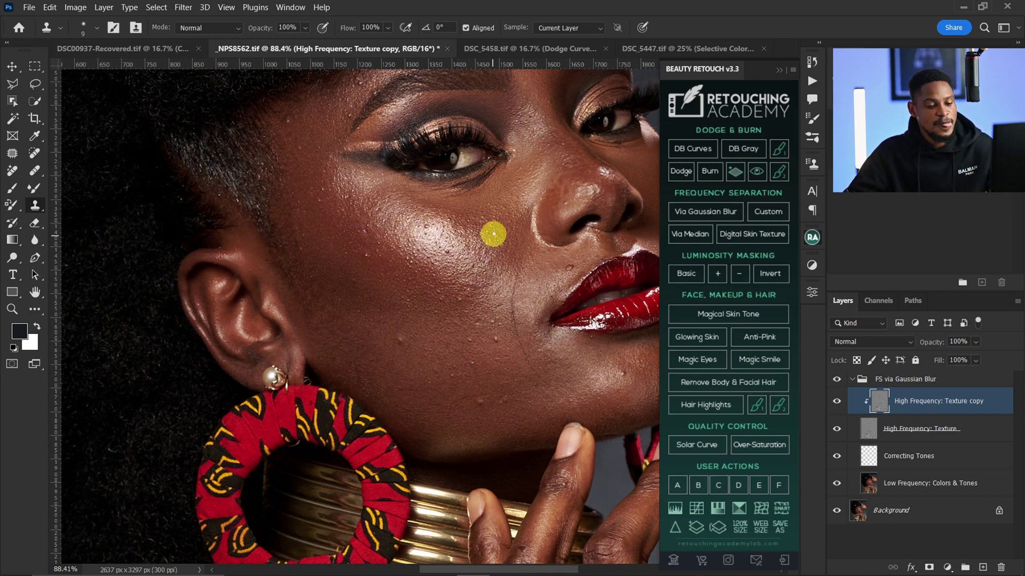
# Step: Adjust the Clone Stamp's brush size and sample clean skin texture beside the bumps on the lower cheek near the mouth
pyautogui.press(']')
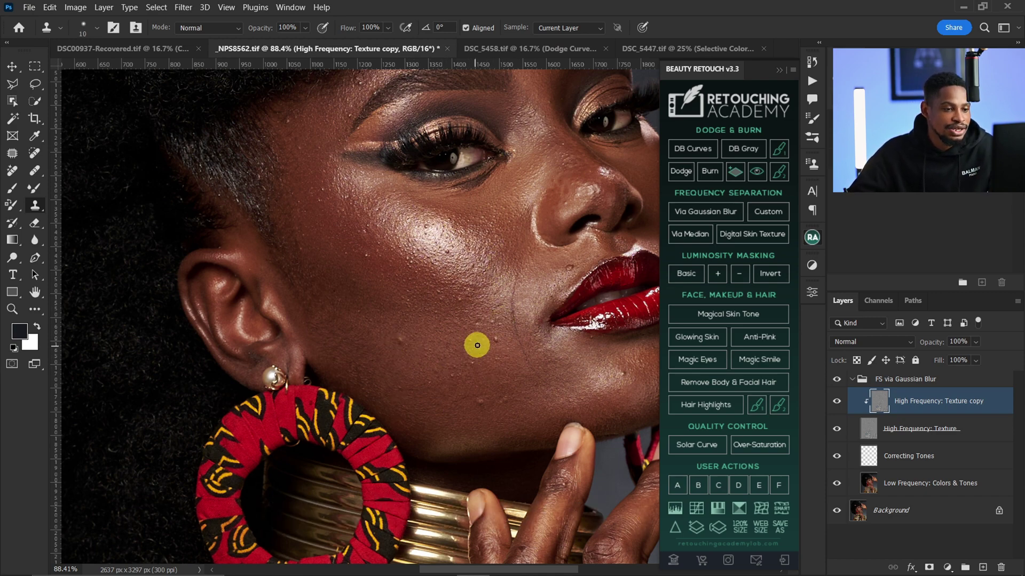
pyautogui.press('[')
pyautogui.press('[')
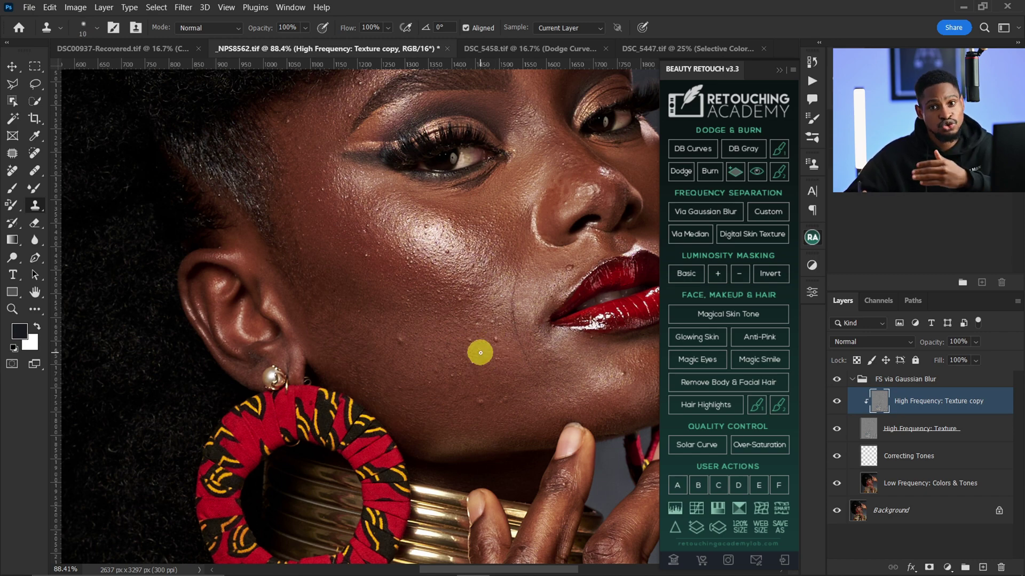
pyautogui.click(499, 339)
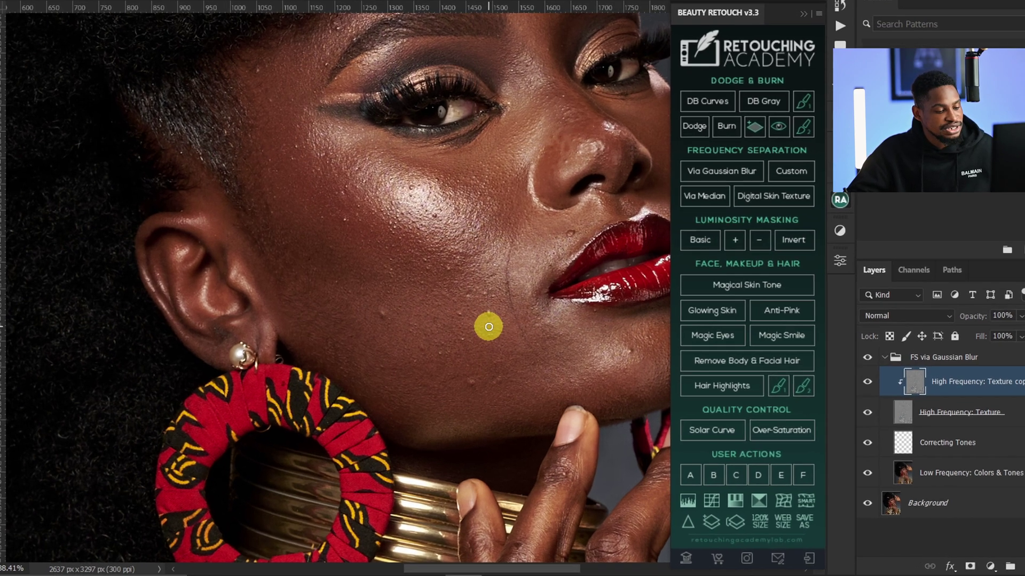
pyautogui.press('alt')
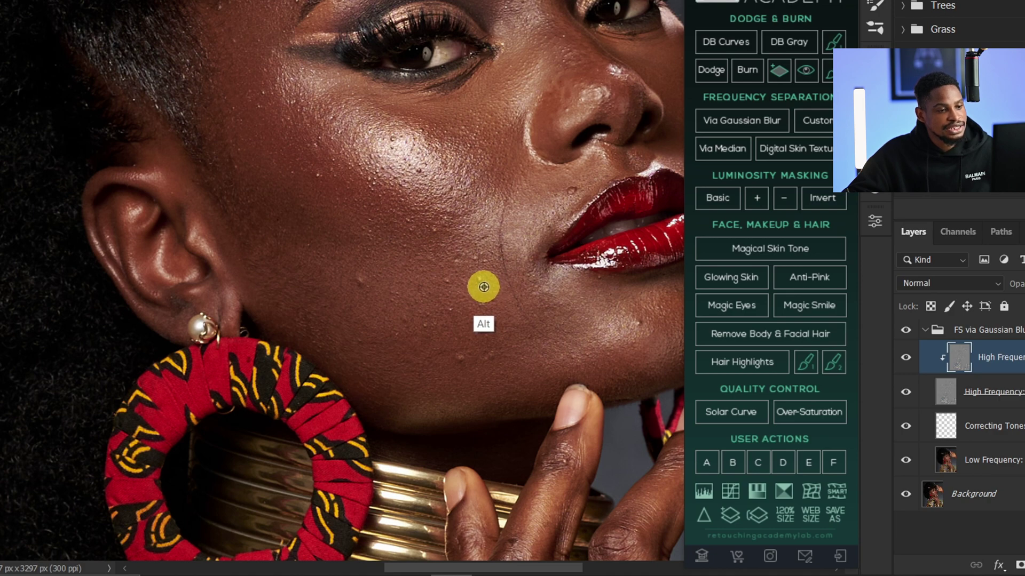
pyautogui.keyDown('alt'); pyautogui.click(483, 287); pyautogui.keyUp('alt')
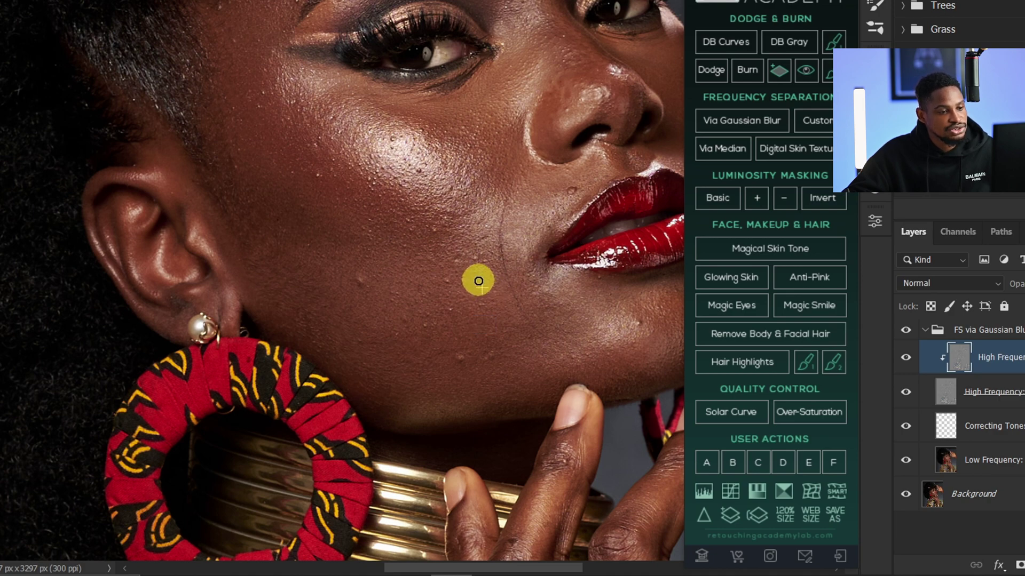
# Step: Clone clean texture over the blemishes along the lower jaw and chin with a 20 px brush
pyautogui.keyDown('alt'); pyautogui.click(470, 363); pyautogui.keyUp('alt')
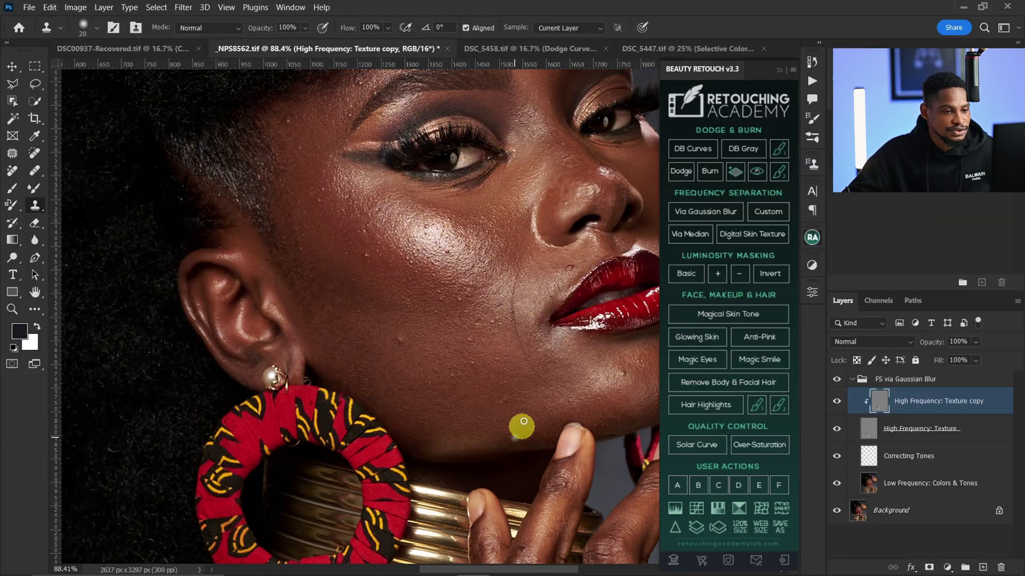
pyautogui.moveTo(523, 421); pyautogui.dragTo(503, 403)
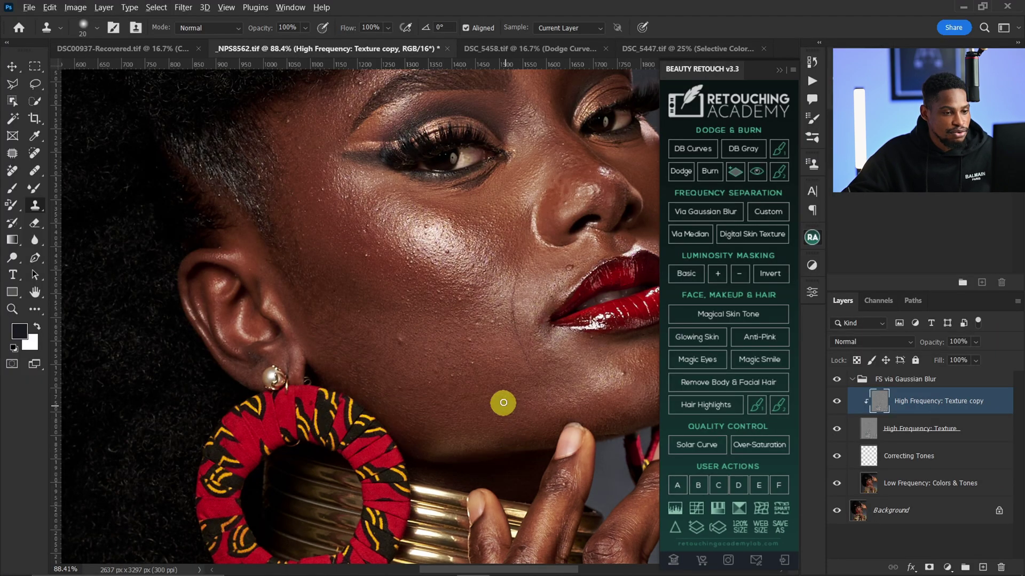
pyautogui.keyDown('alt'); pyautogui.click(628, 376); pyautogui.keyUp('alt')
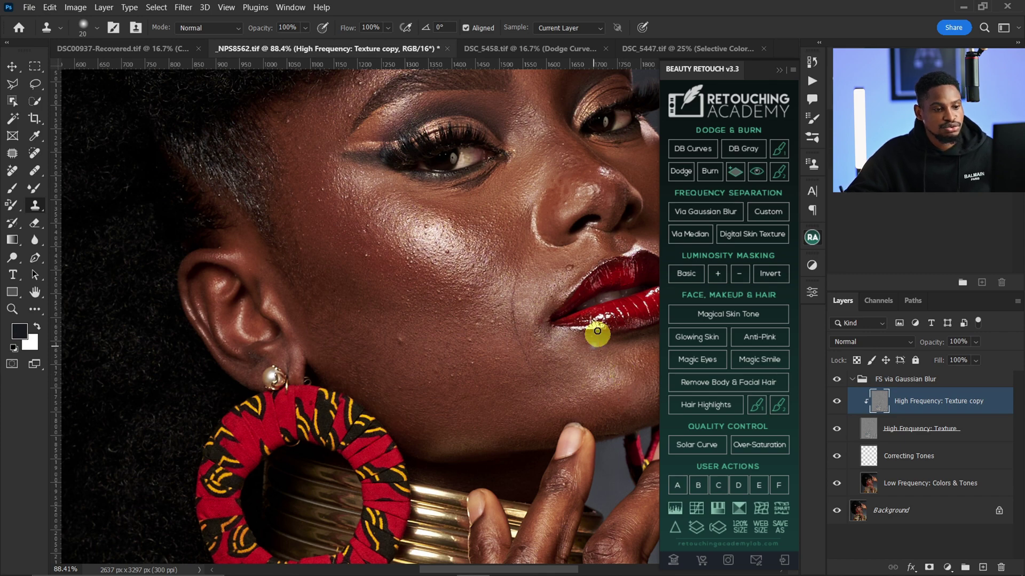
# Step: Clone out the raised bumps across the lower cheek between the earring and the mouth, using nearby clean texture
pyautogui.keyDown('alt'); pyautogui.click(407, 349); pyautogui.keyUp('alt')
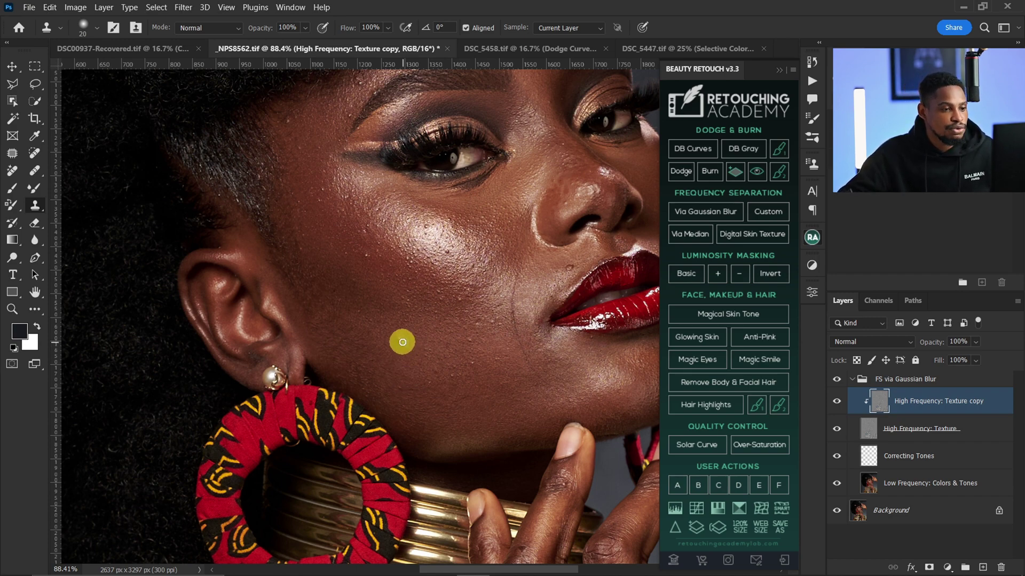
pyautogui.click(473, 342)
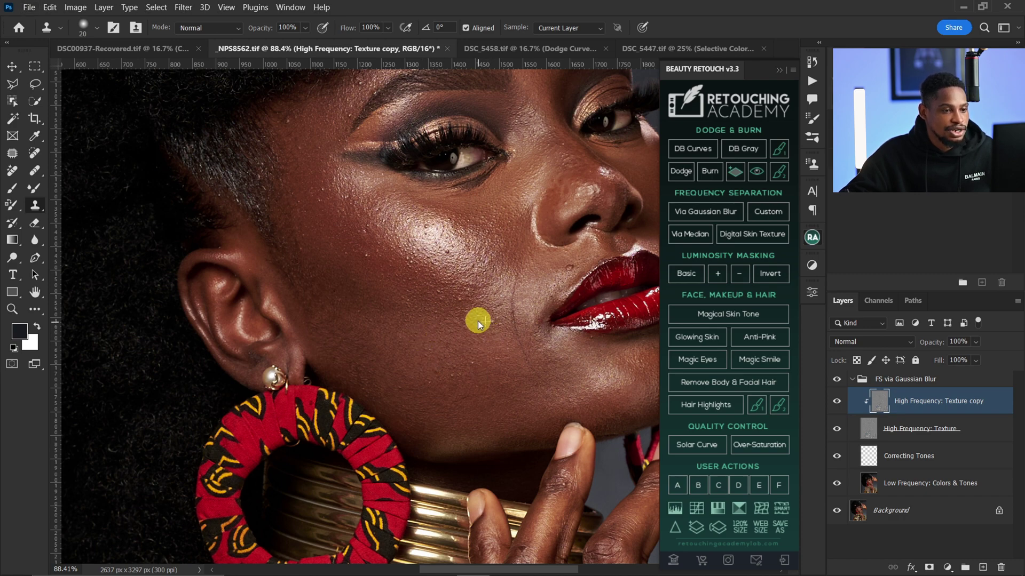
pyautogui.click(467, 382)
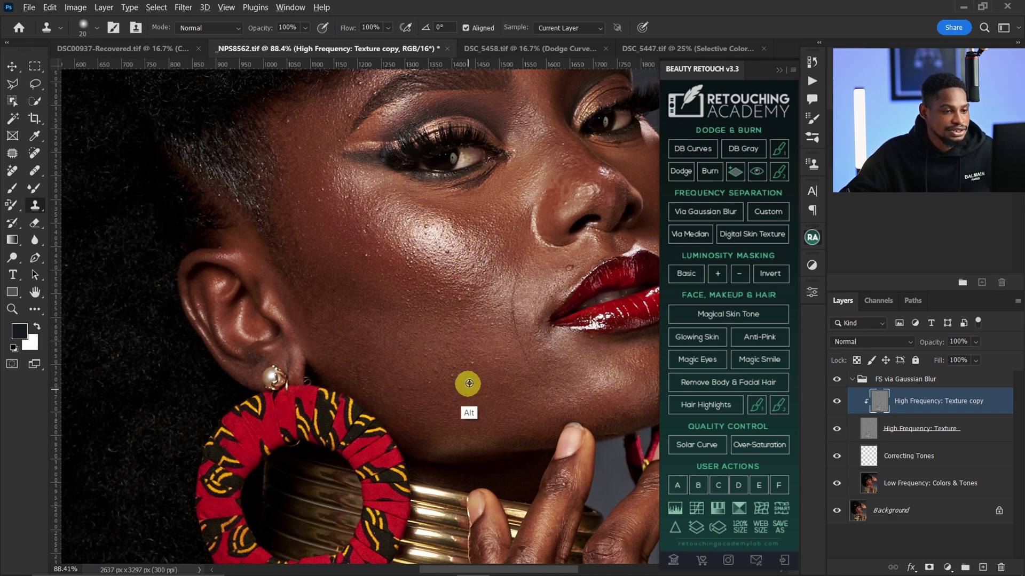
pyautogui.click(477, 379)
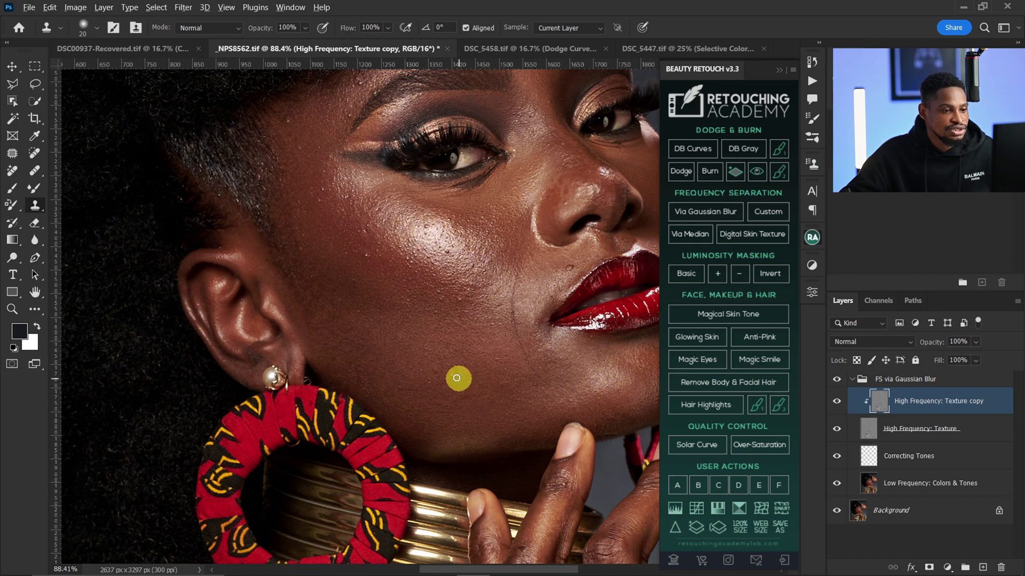
pyautogui.click(457, 375)
pyautogui.click(449, 374)
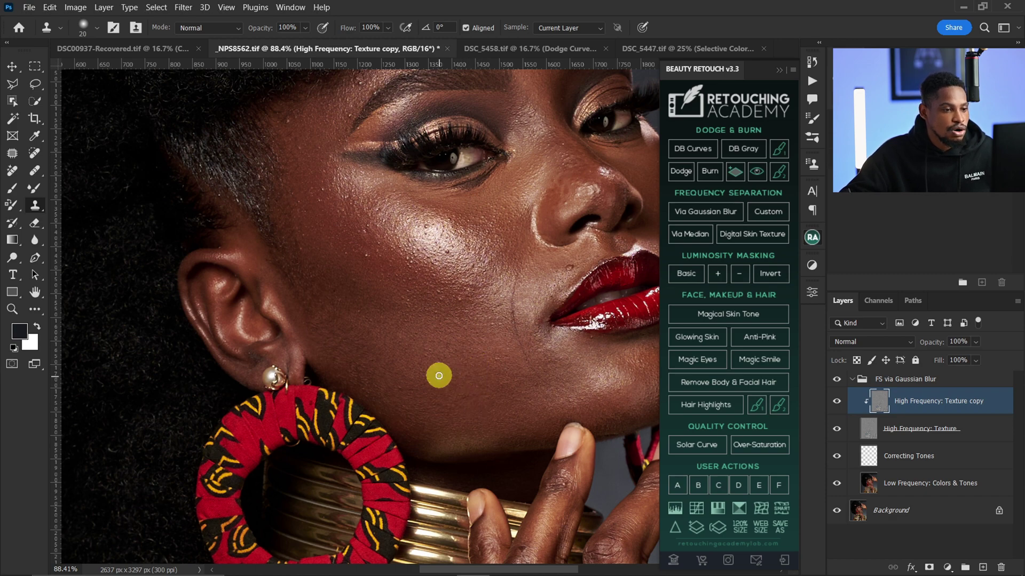
# Step: Sample smooth texture on the upper cheek and clone over the bumps around the cheekbone highlight
pyautogui.keyDown('alt'); pyautogui.click(370, 265); pyautogui.keyUp('alt')
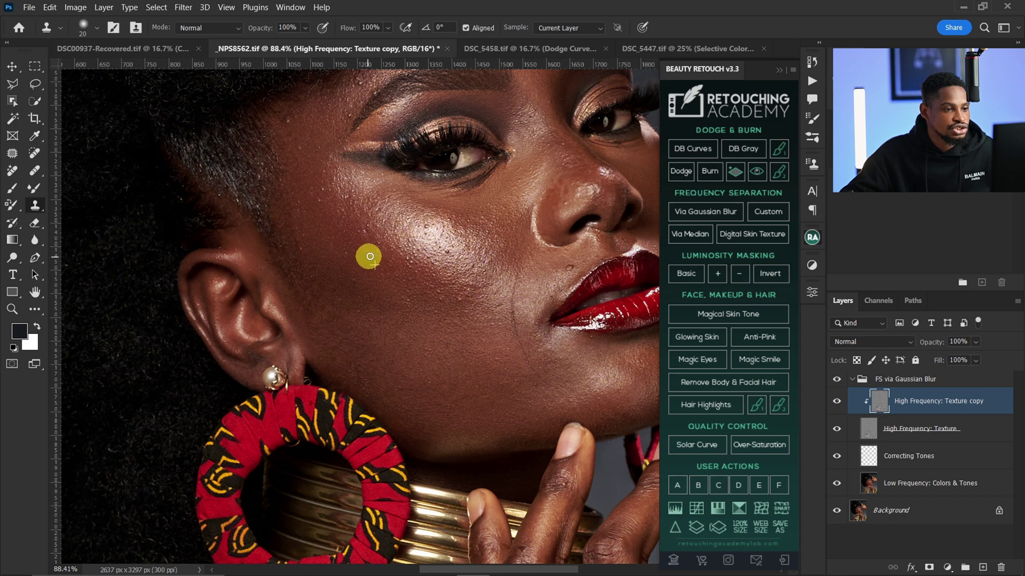
pyautogui.click(400, 242)
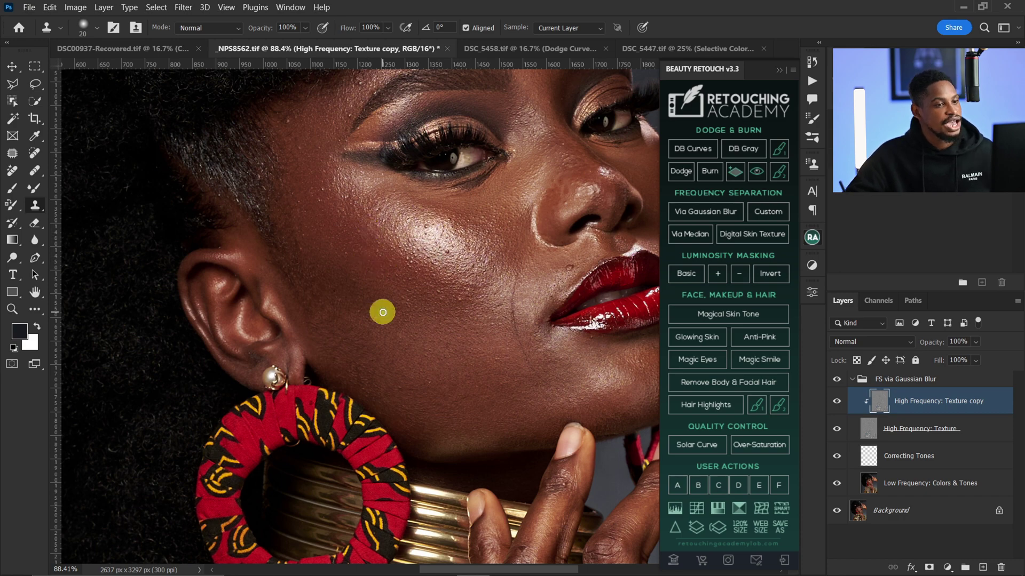
pyautogui.press('z')
pyautogui.moveTo(494, 243)
pyautogui.mouseDown()
pyautogui.moveTo(530, 237)
pyautogui.moveTo(515, 183)
pyautogui.mouseUp()
pyautogui.press('s')
pyautogui.click(486, 237)
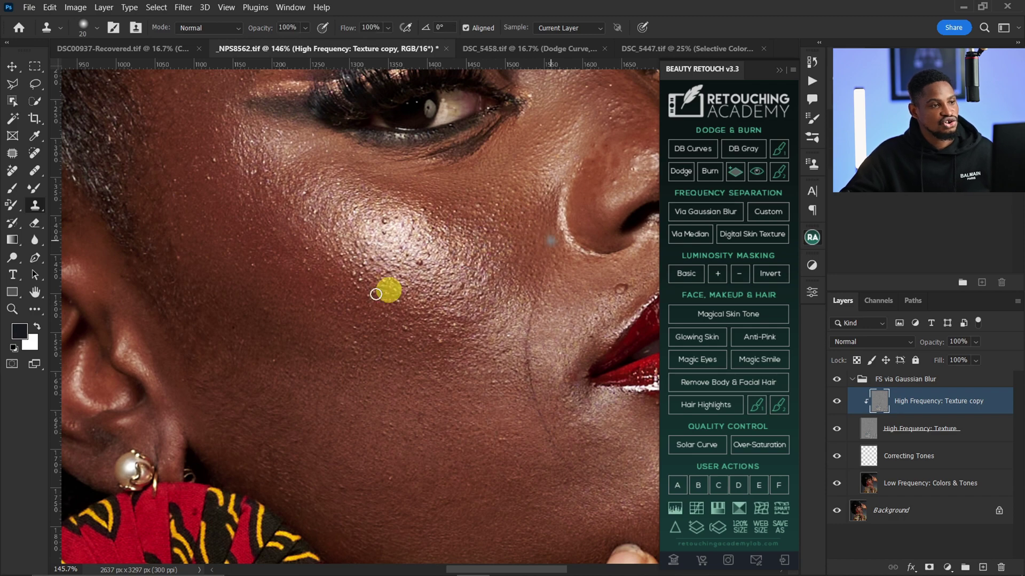
# Step: Set the Clone Stamp's opacity to 50%
pyautogui.click(267, 51)
pyautogui.click(30, 208)
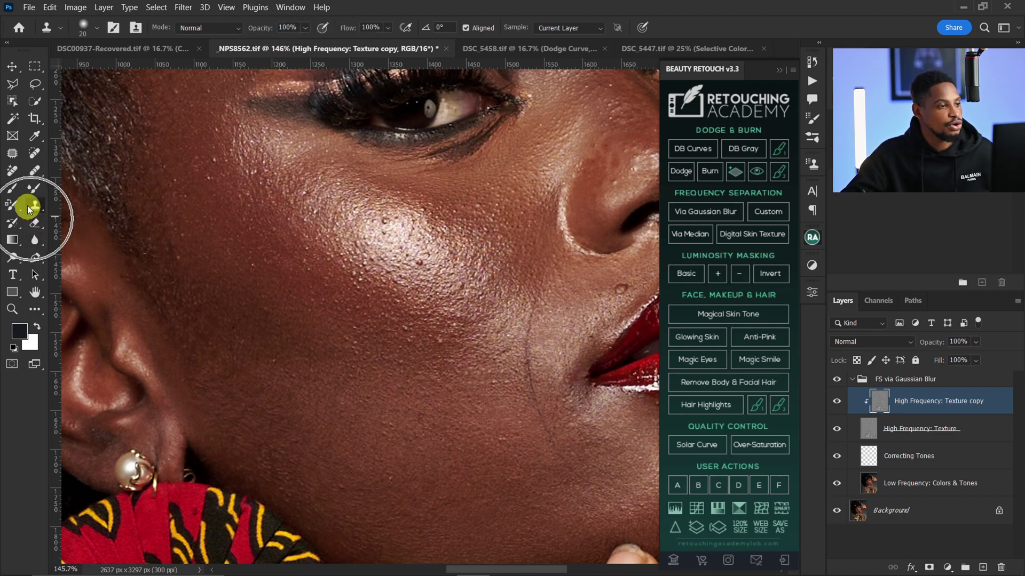
pyautogui.click(299, 27)
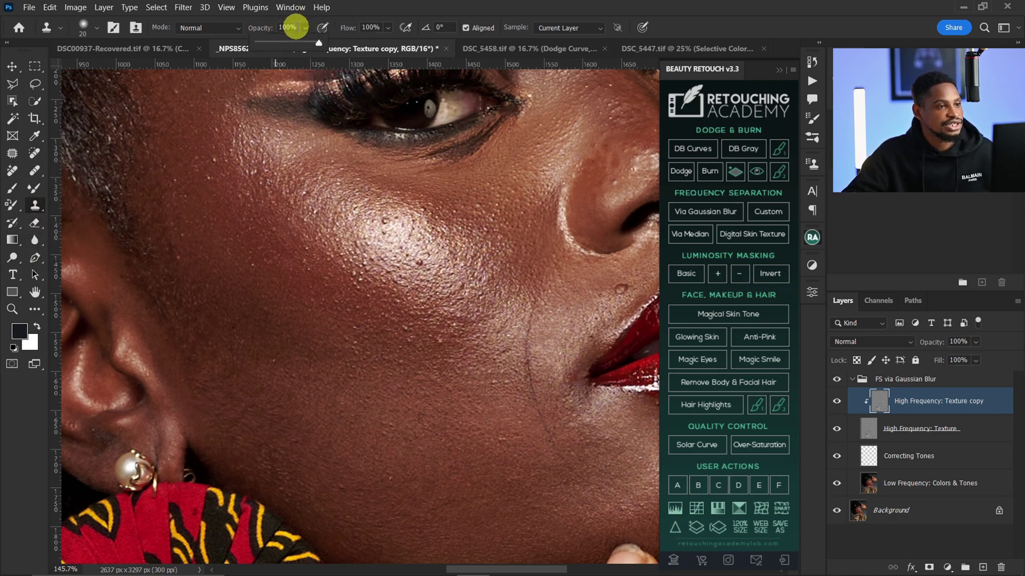
pyautogui.click(270, 28)
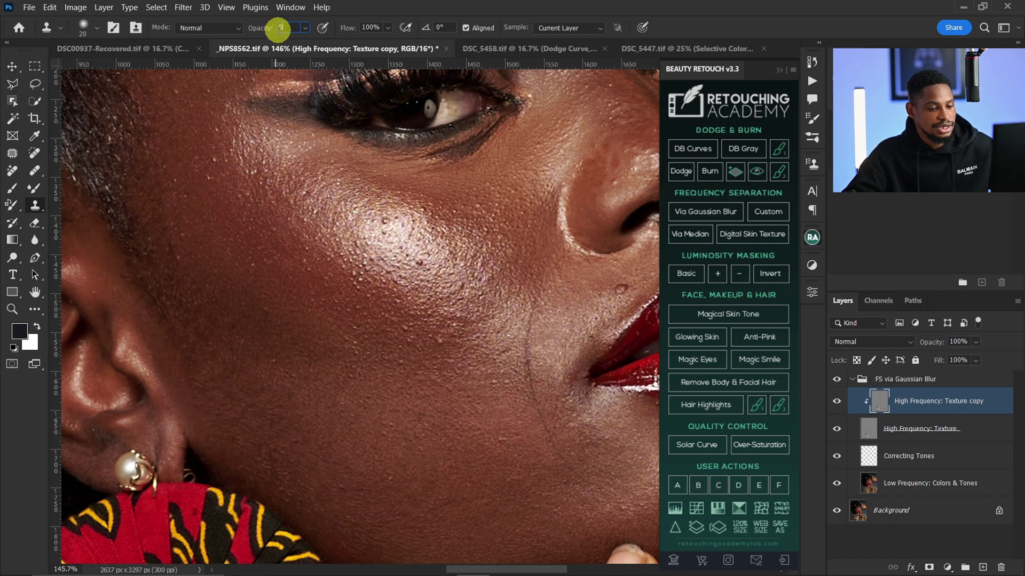
# Step: Reduce the brush to 9 px and clone sampled skin texture over the fine bumps between the cheek and the nose
pyautogui.press('[')
pyautogui.press('[')
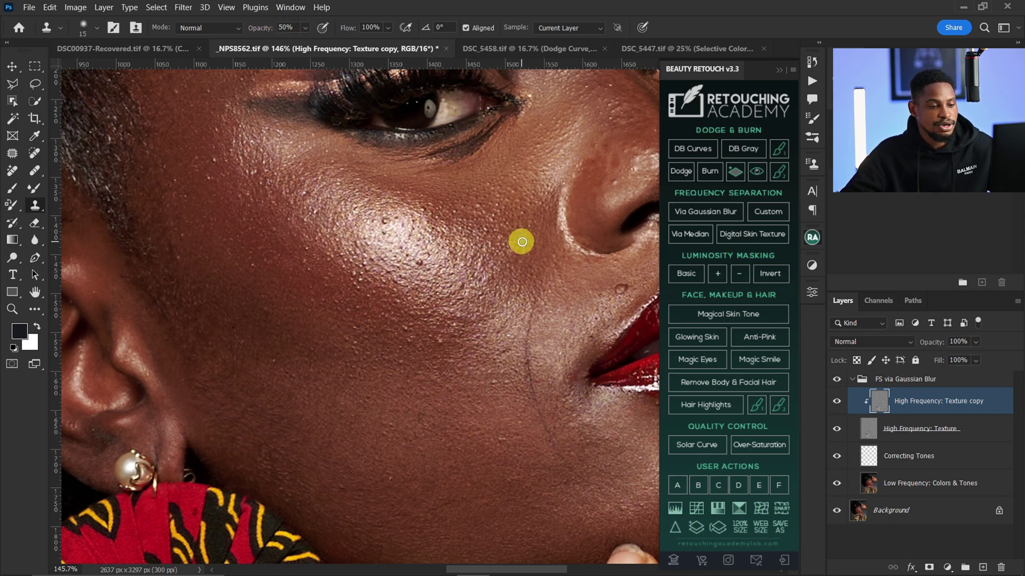
pyautogui.press('[')
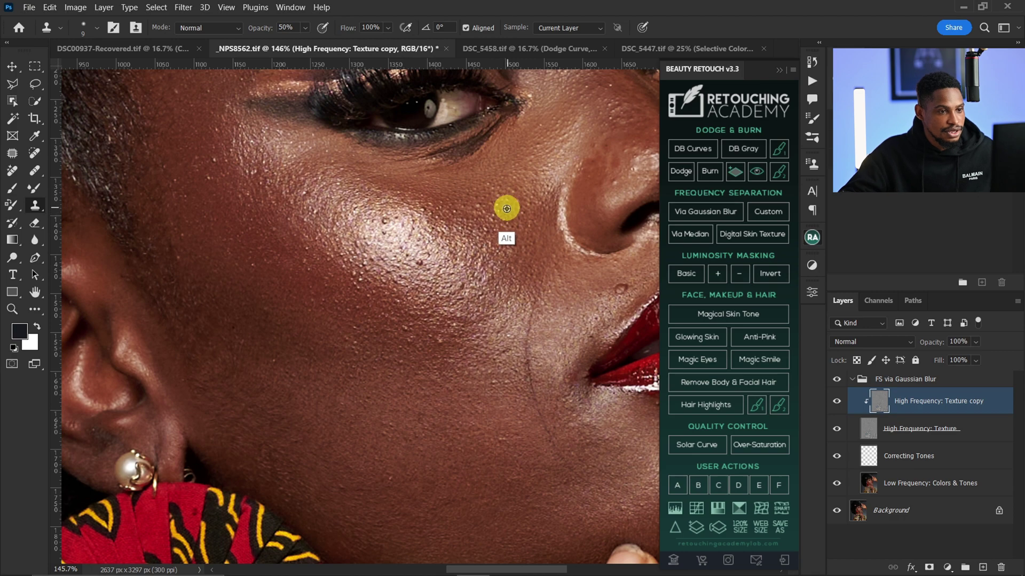
pyautogui.press('alt')
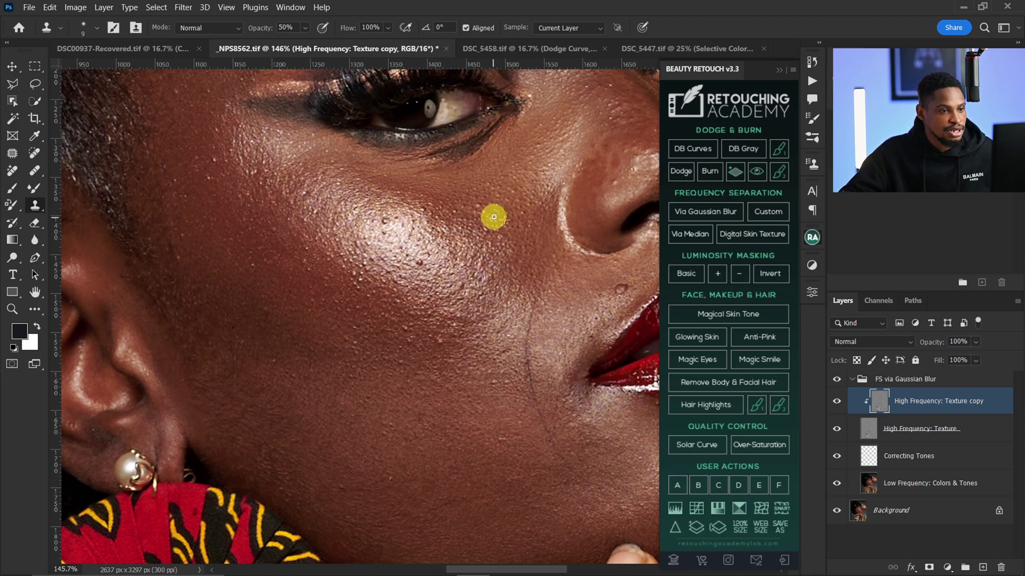
pyautogui.moveTo(511, 203)
pyautogui.mouseDown()
pyautogui.moveTo(476, 205)
pyautogui.moveTo(509, 231)
pyautogui.moveTo(503, 257)
pyautogui.mouseUp()
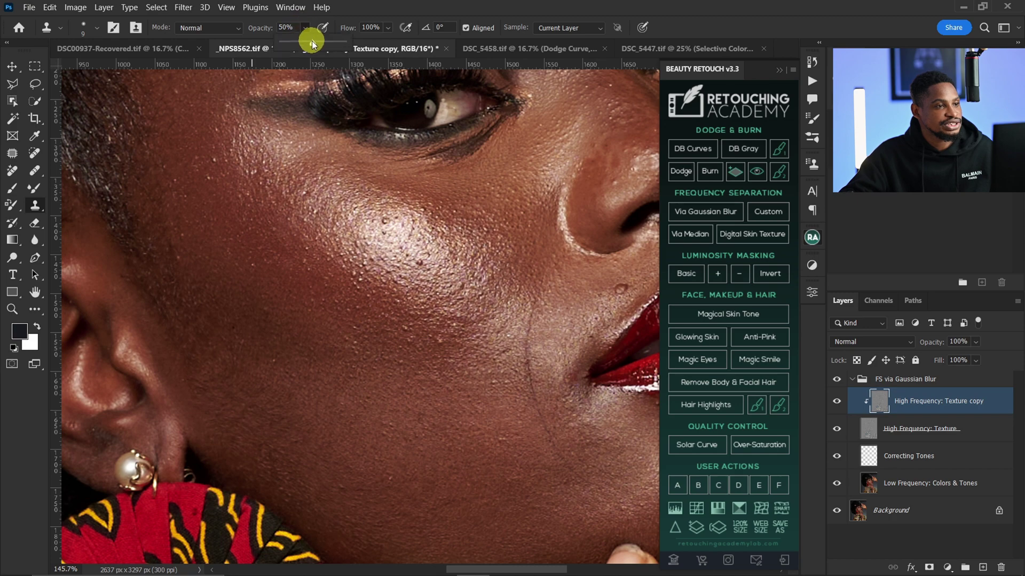
# Step: Restore the Clone Stamp's opacity to 100%, enlarge the brush to 20 px and clean the remaining cheek and mouth-side blemishes
pyautogui.click(433, 274)
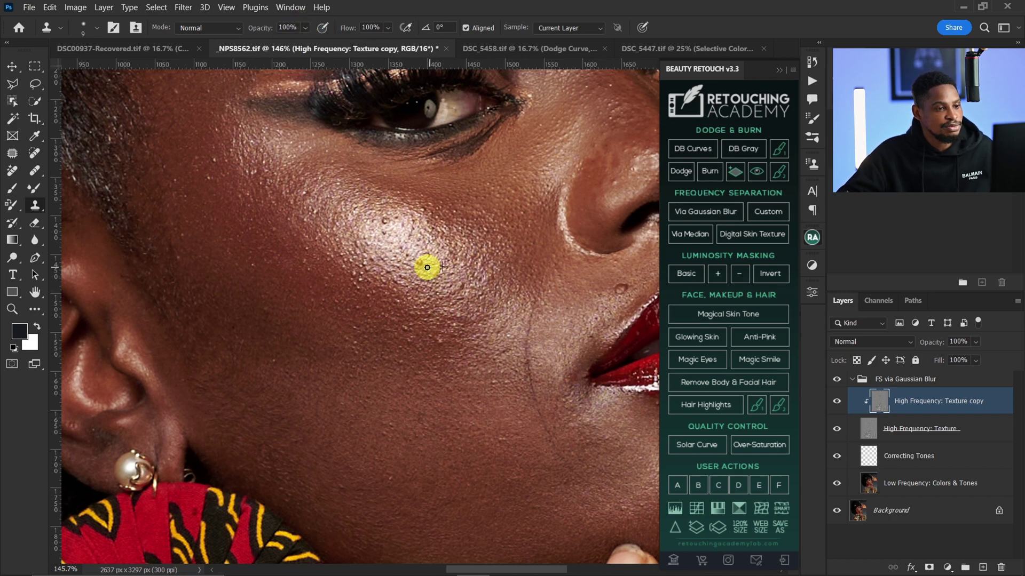
pyautogui.scroll(-3, 421, 264)
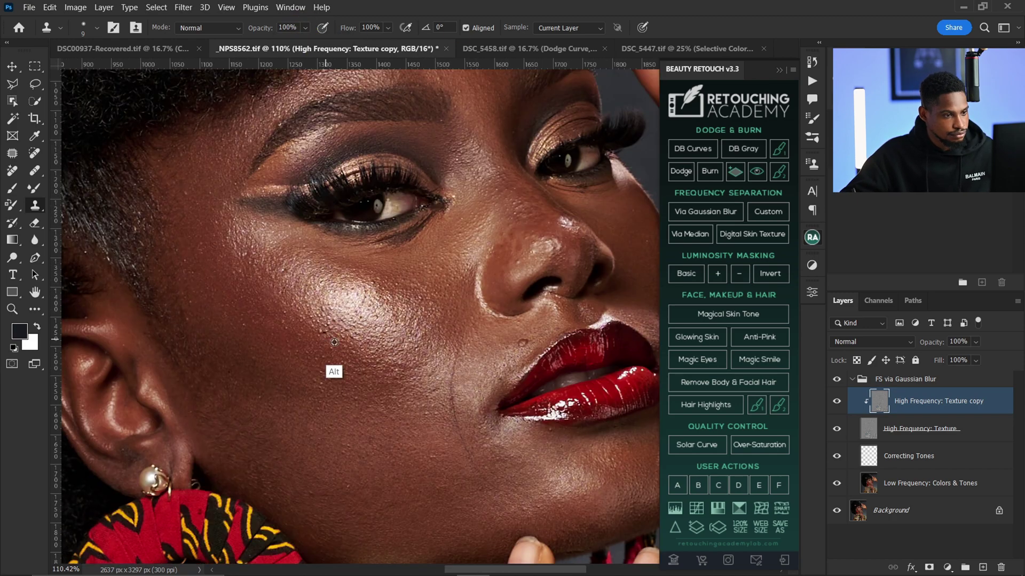
pyautogui.scroll(1, 233, 346)
pyautogui.moveTo(233, 345)
pyautogui.mouseDown()
pyautogui.moveTo(190, 413)
pyautogui.moveTo(110, 332)
pyautogui.mouseUp()
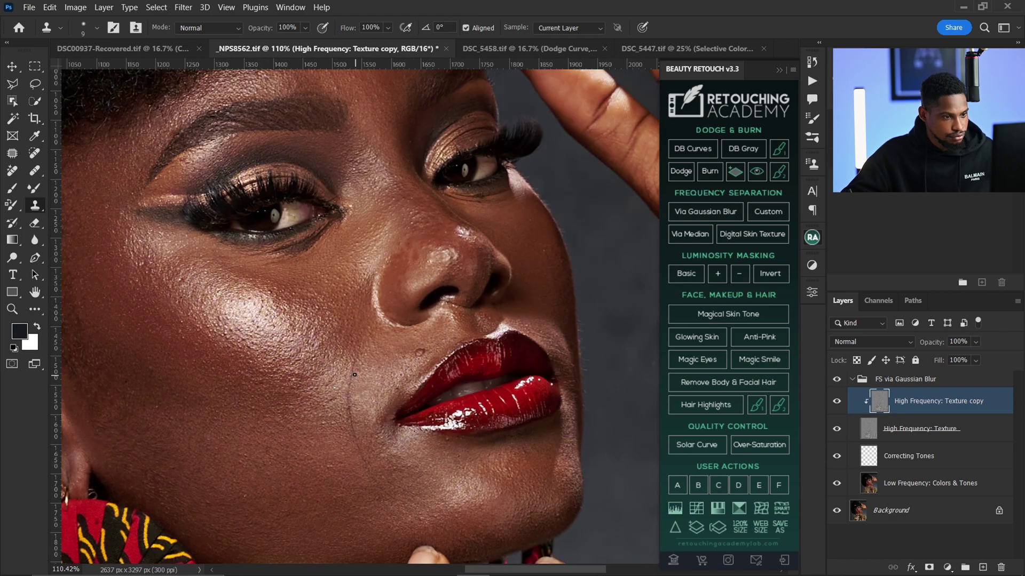
pyautogui.press(']')
pyautogui.press(']')
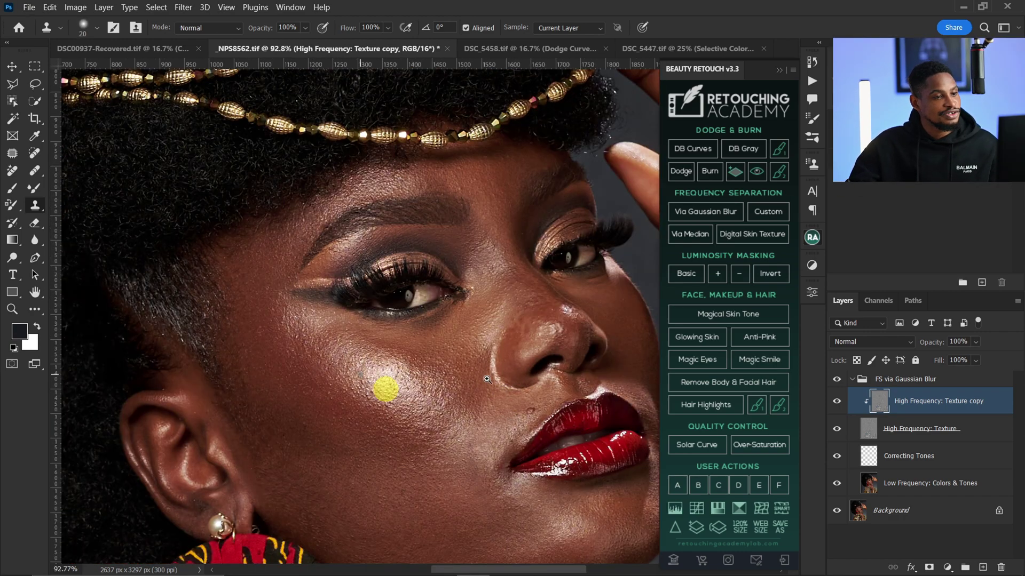
# Step: Compare the whole face before and after by toggling the visibility of the High Frequency: Texture copy layer
pyautogui.press('z')
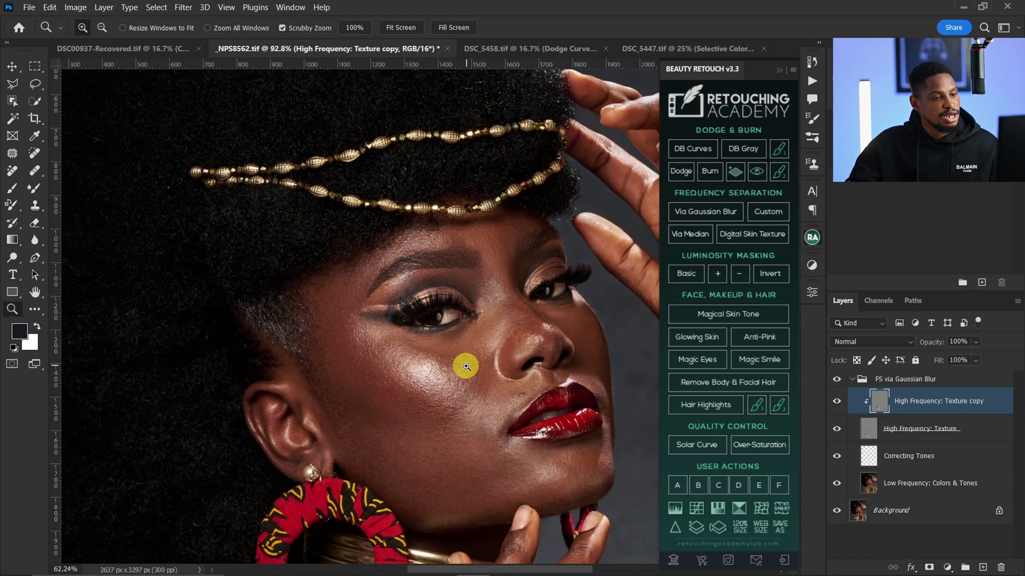
pyautogui.keyDown('alt'); pyautogui.click(466, 366); pyautogui.keyUp('alt')
pyautogui.press('s')
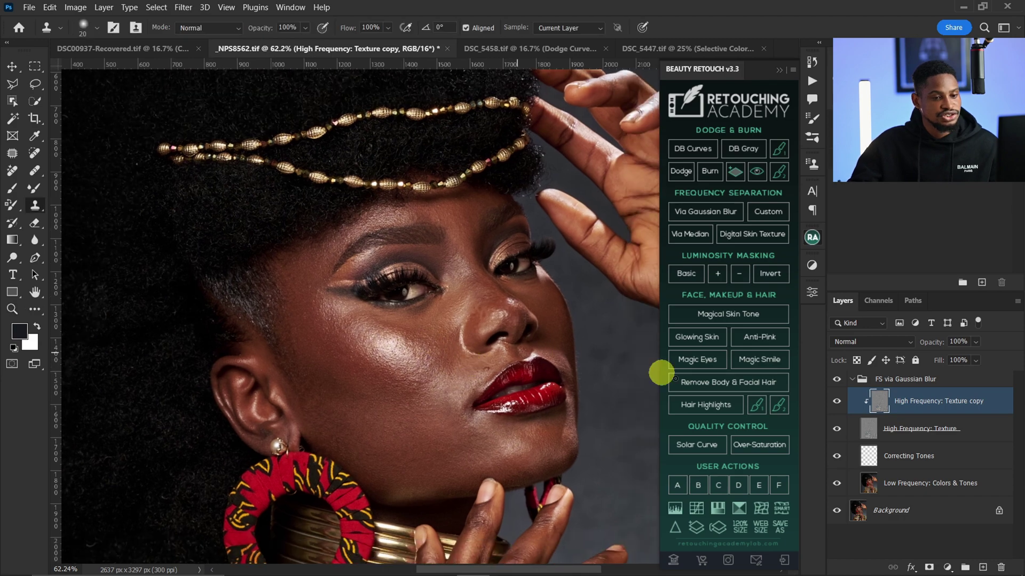
pyautogui.click(837, 402)
pyautogui.click(837, 405)
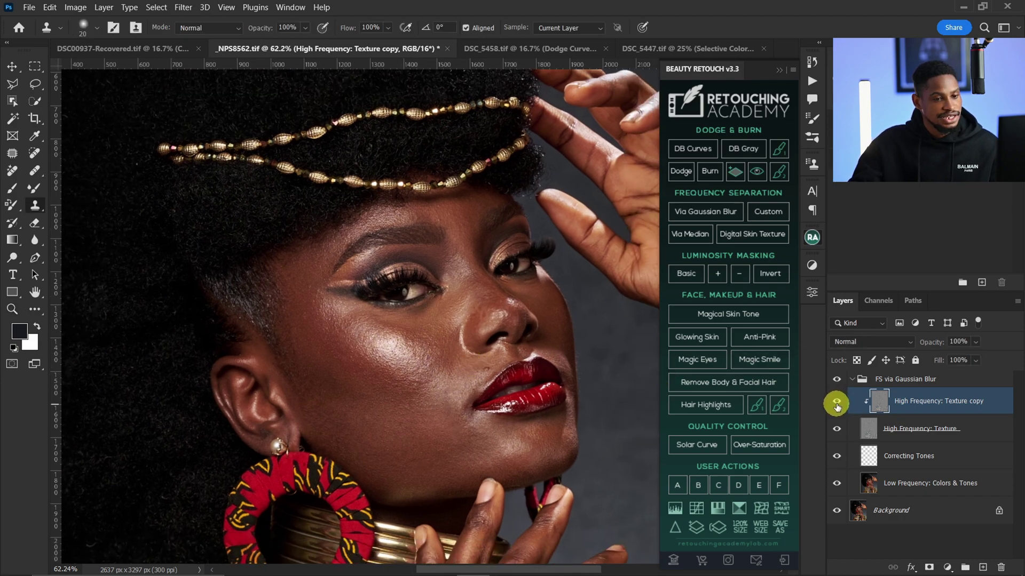
pyautogui.click(838, 403)
pyautogui.click(838, 403)
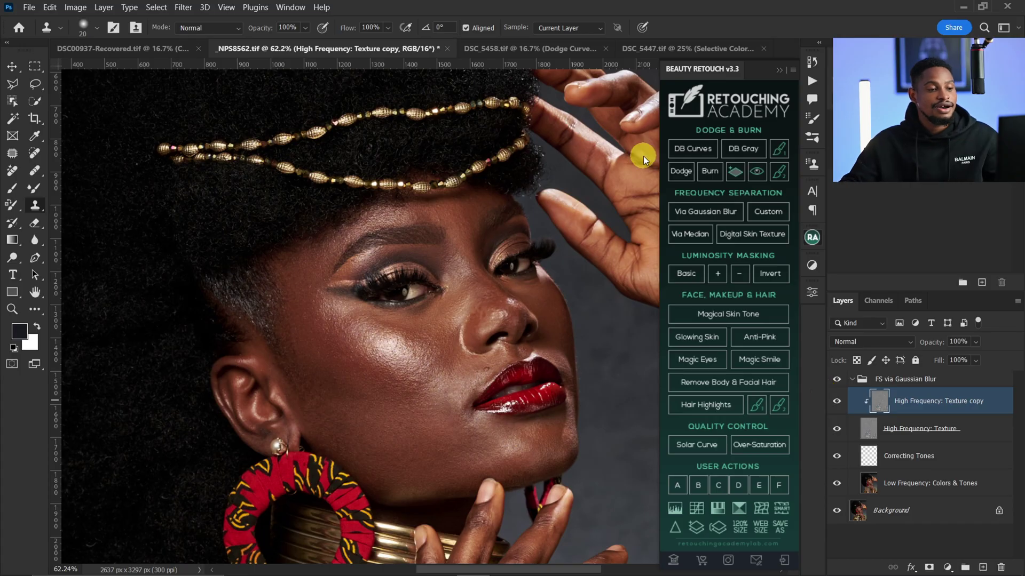
# Step: Make the Correcting Tones layer above Low Frequency: Colors & Tones the active layer
pyautogui.click(880, 485)
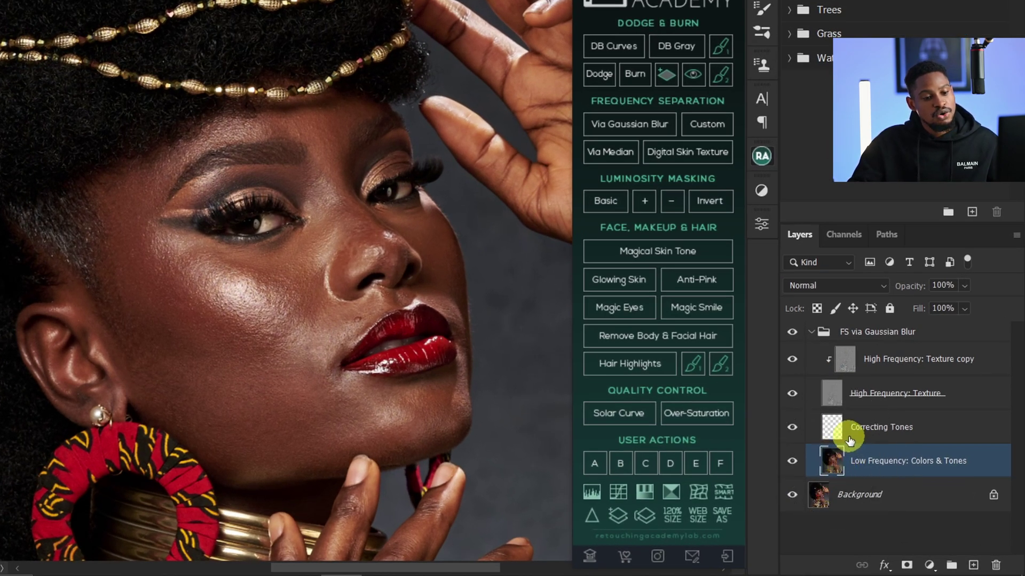
pyautogui.click(865, 430)
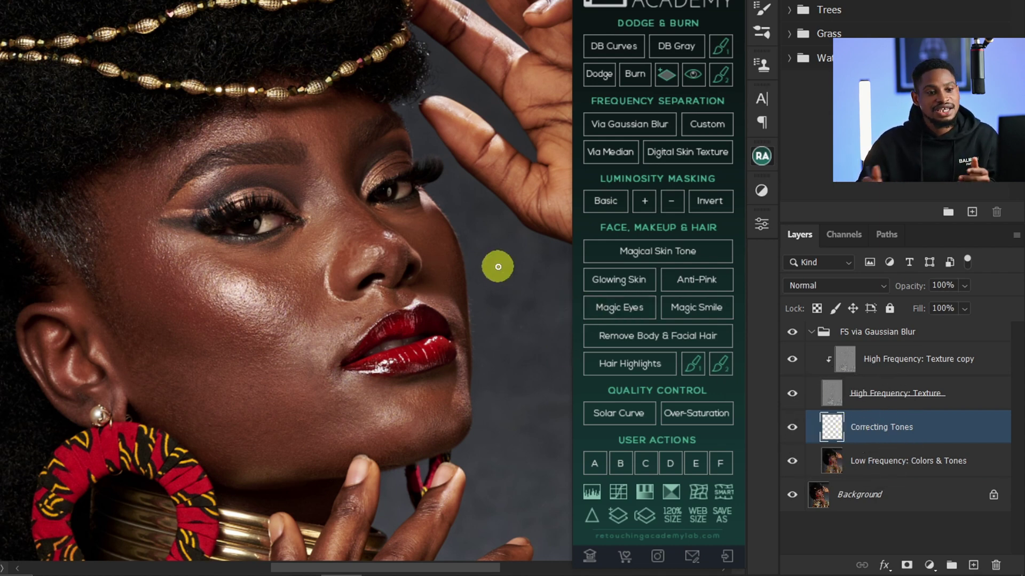
pyautogui.click(847, 461)
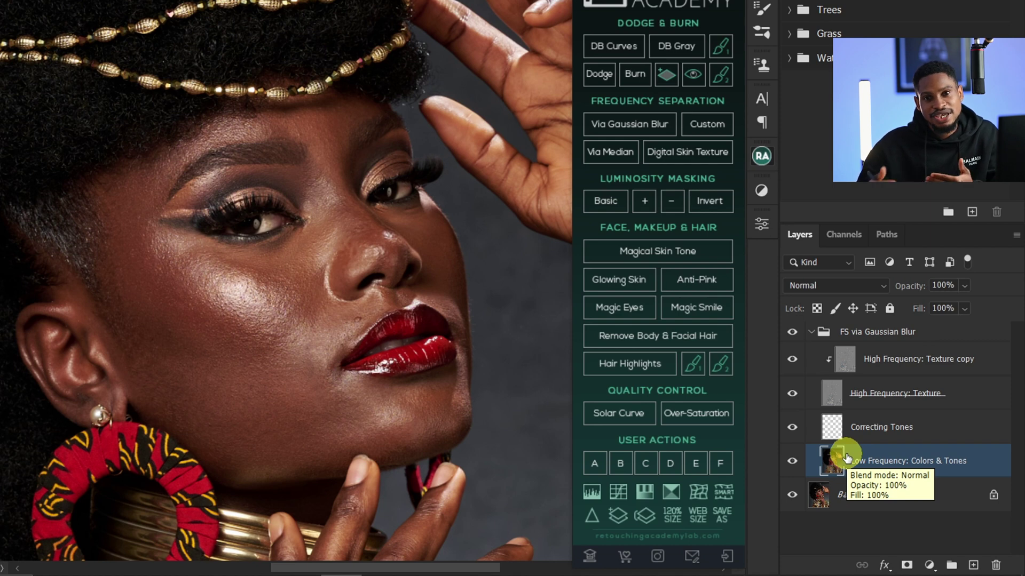
pyautogui.click(865, 429)
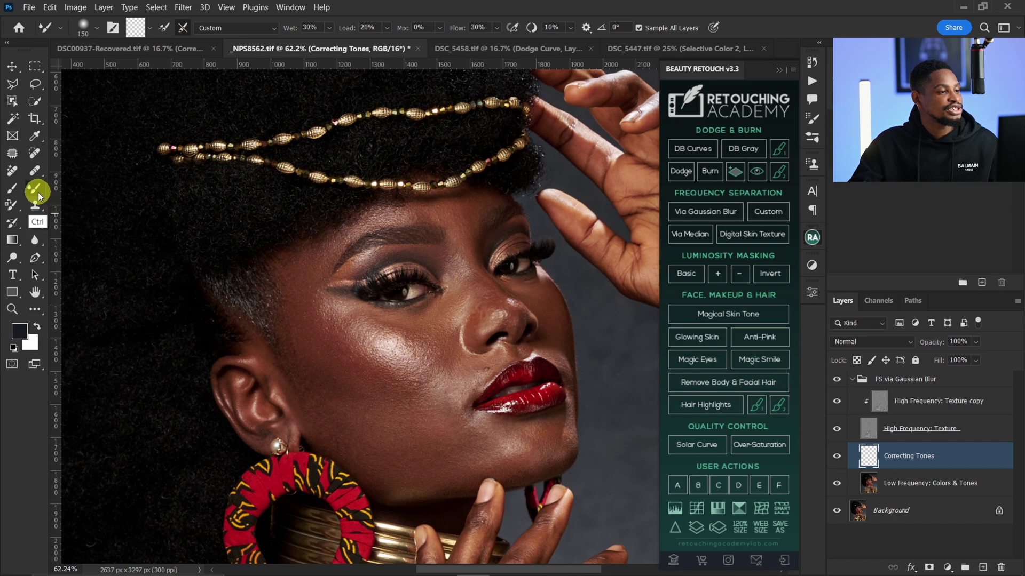
# Step: Select the Mixer Brush and review its brush tip, Wet, Load, Flow, smoothing and Sample All Layers settings
pyautogui.click(35, 188)
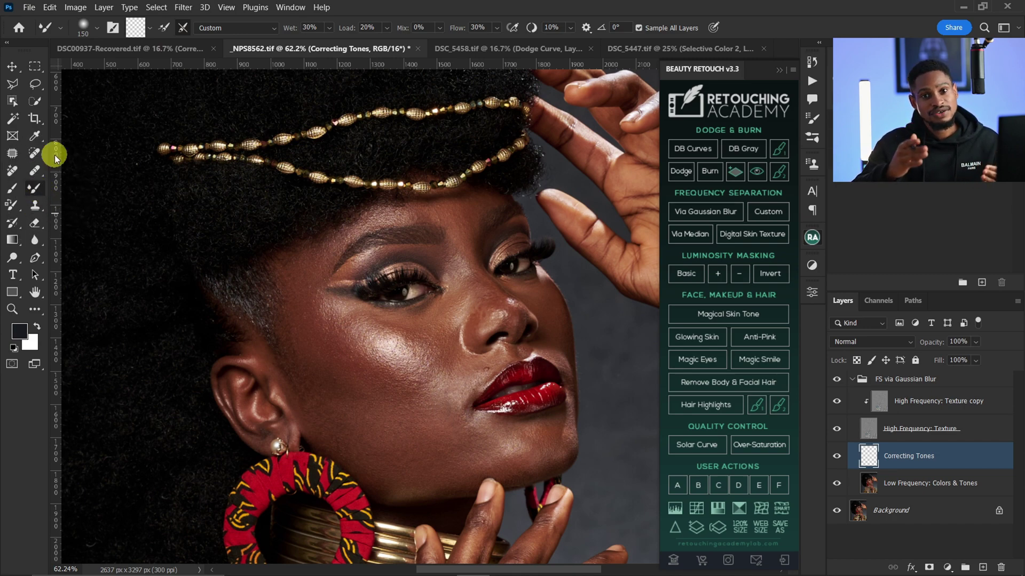
pyautogui.click(97, 30)
pyautogui.click(182, 29)
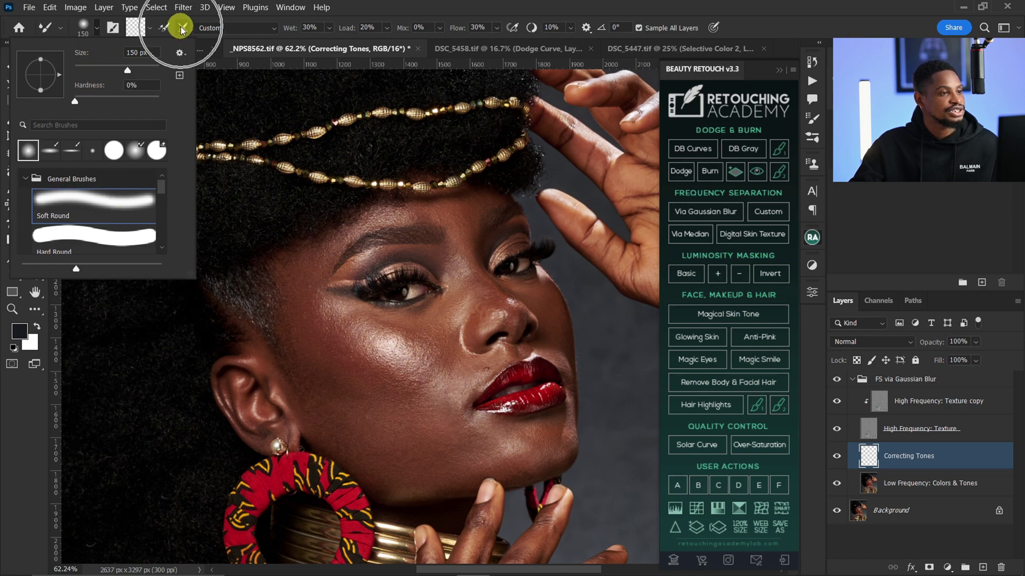
pyautogui.click(182, 27)
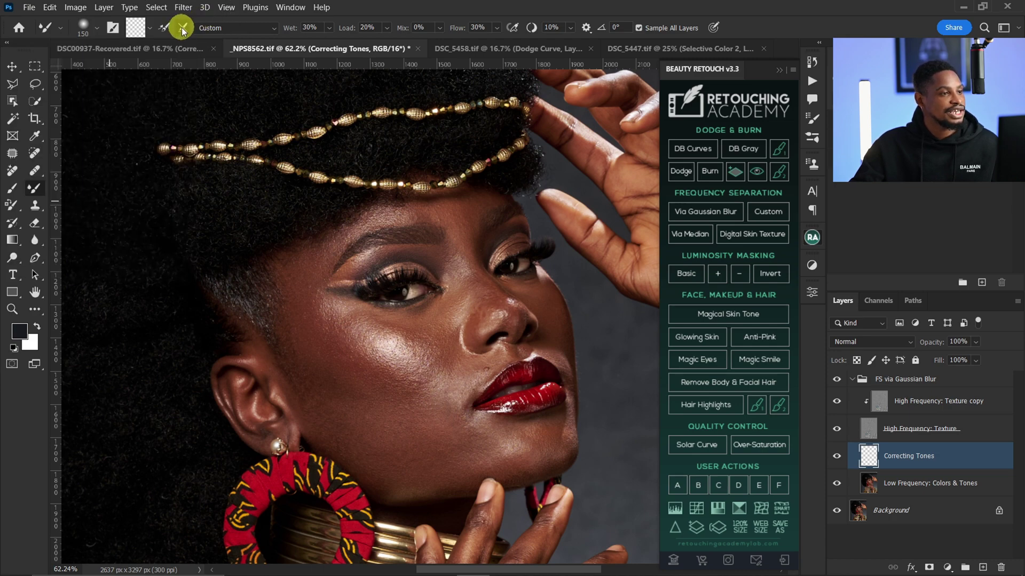
pyautogui.click(305, 29)
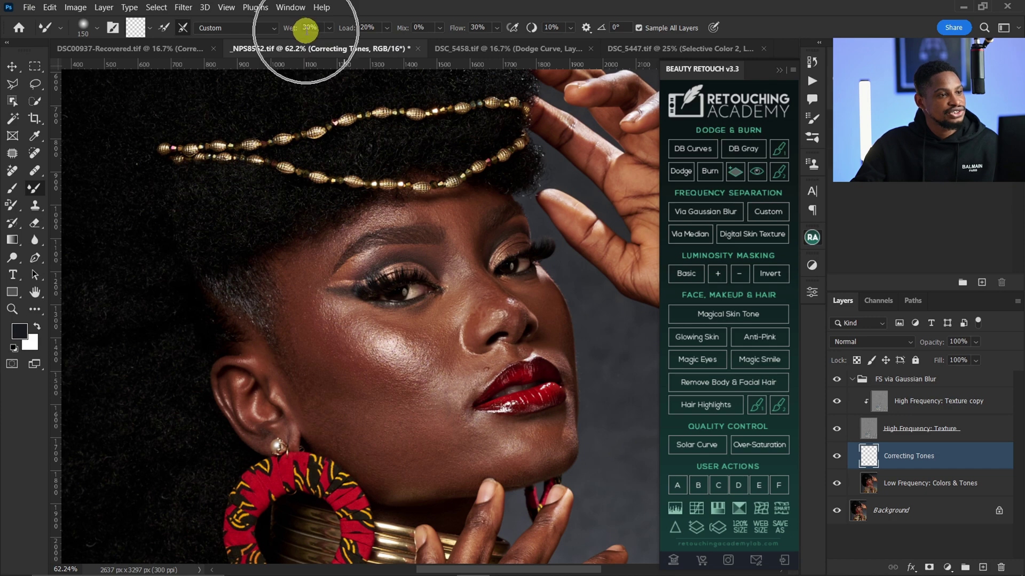
pyautogui.click(371, 29)
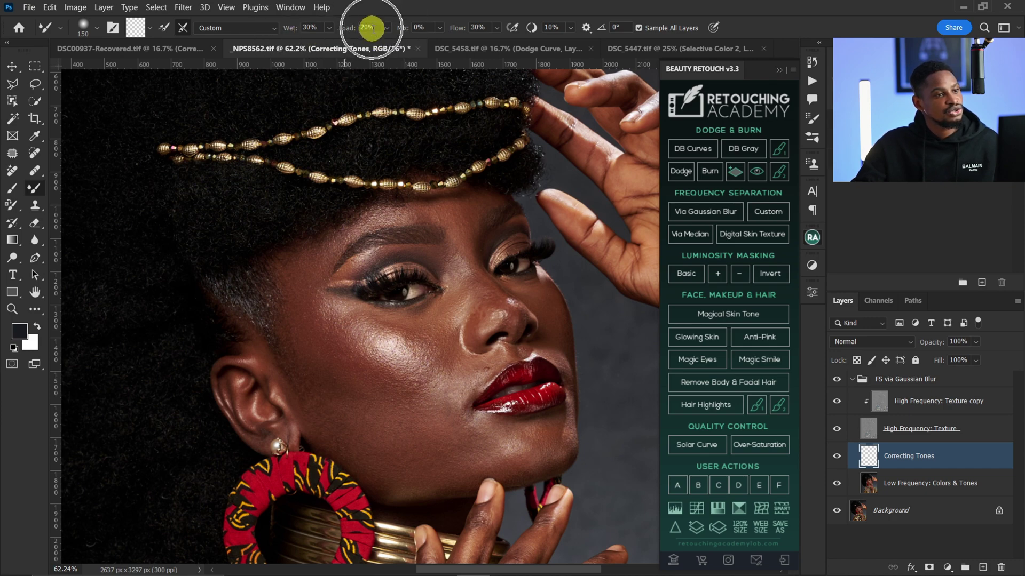
pyautogui.click(477, 28)
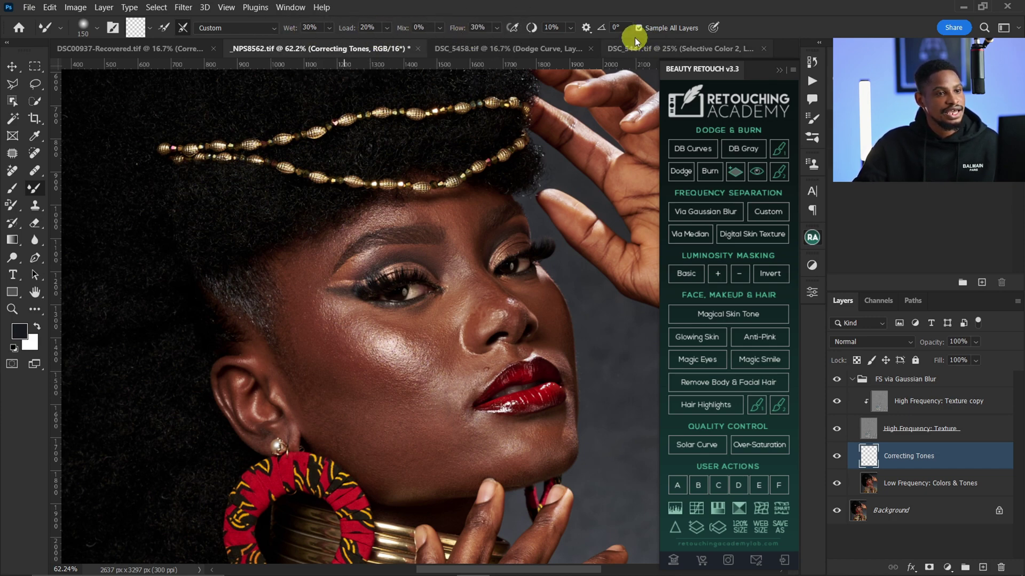
pyautogui.click(558, 31)
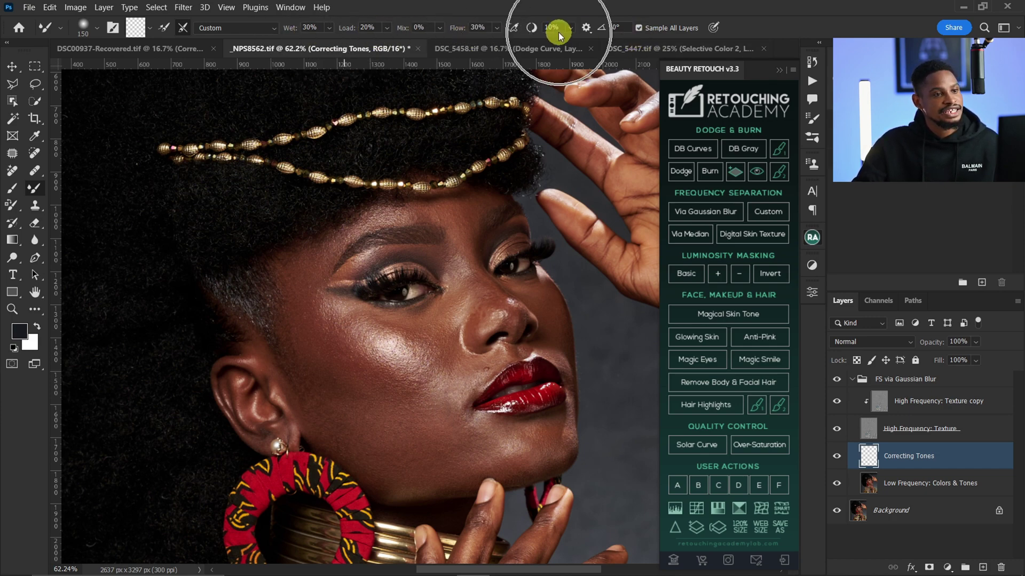
pyautogui.click(637, 29)
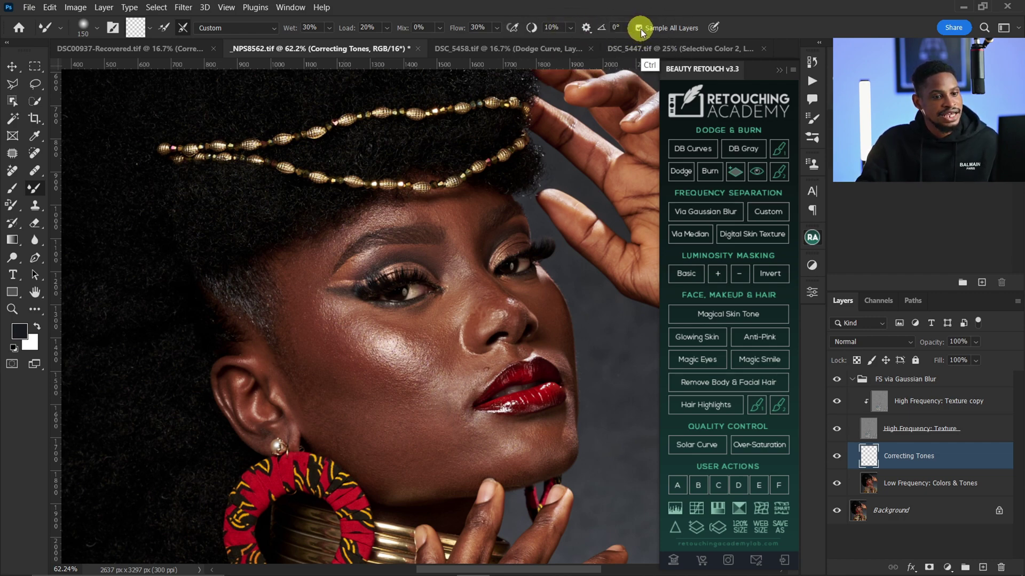
# Step: Make the Low Frequency: Colors & Tones layer active, check the Sample All Layers option, and return to the Correcting Tones layer
pyautogui.click(887, 459)
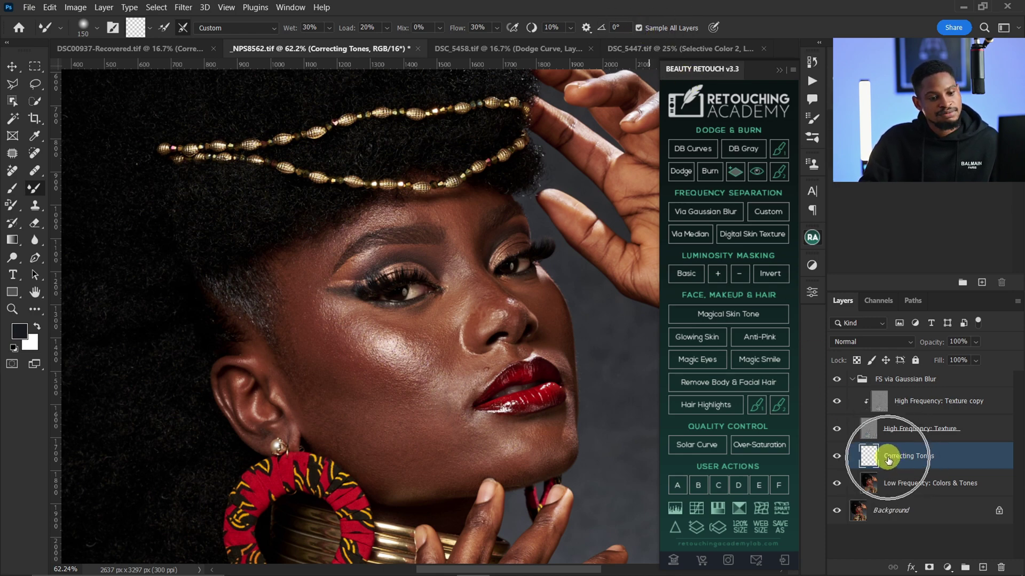
pyautogui.click(898, 484)
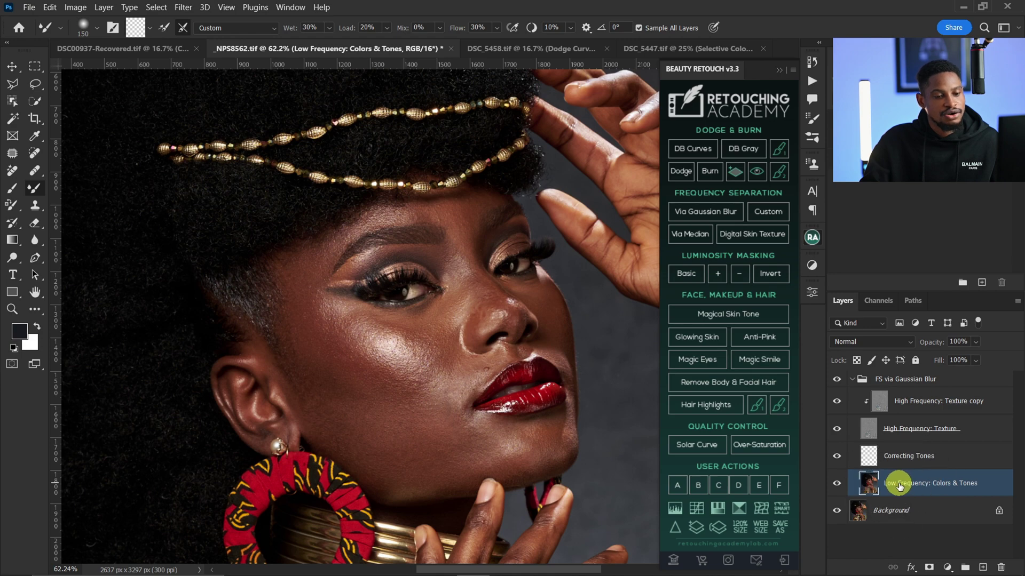
pyautogui.click(637, 28)
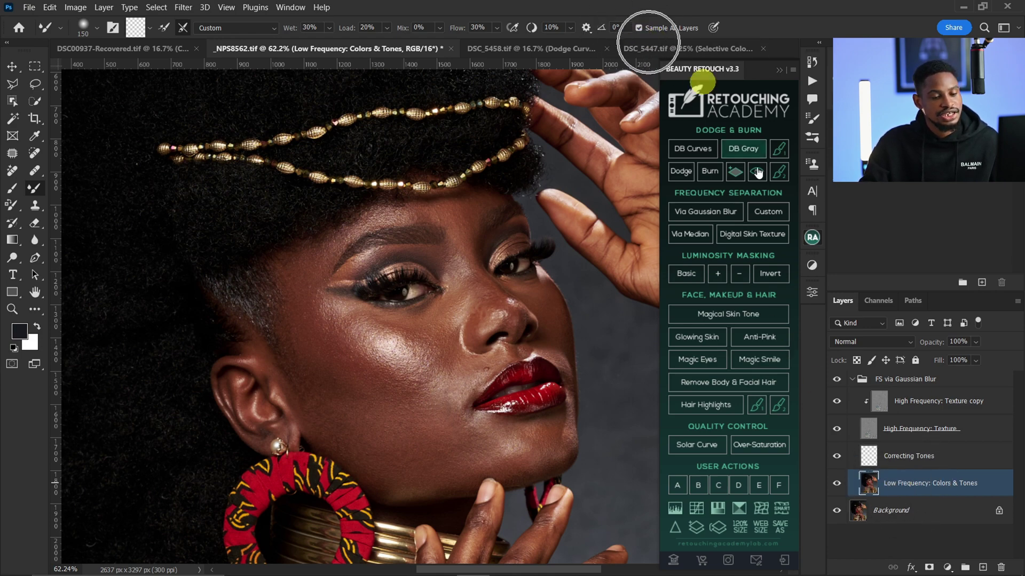
pyautogui.click(889, 462)
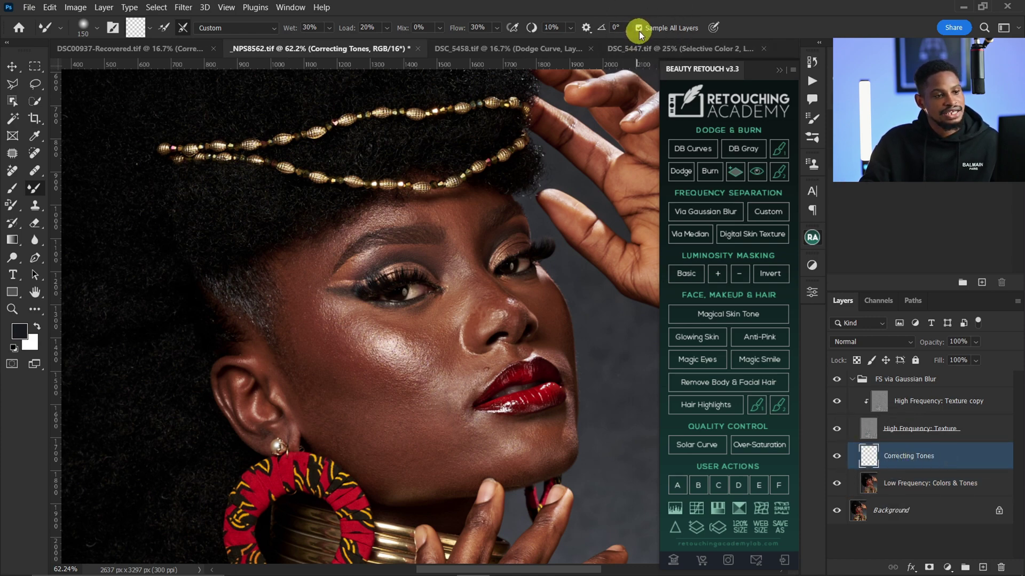
# Step: Hide the High Frequency: Texture layer to work on the blurred colors and tones alone
pyautogui.click(838, 431)
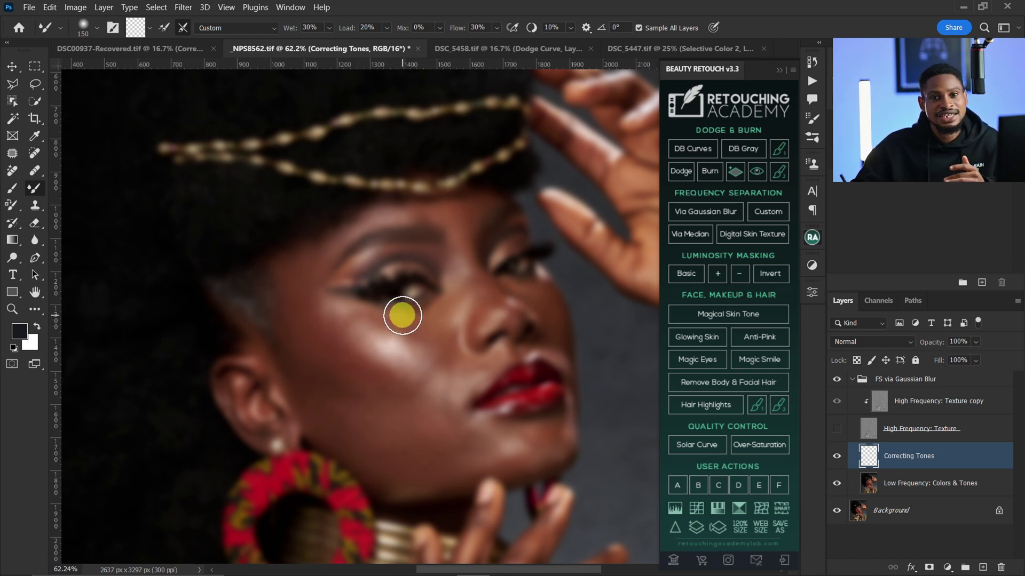
# Step: Try out Mixer Brush sizes over the face, enlarging it to 1200 px and reducing it to 100 px
pyautogui.press(']')
pyautogui.press(']')
pyautogui.press(']')
pyautogui.press(']')
pyautogui.press(']')
pyautogui.press(']')
pyautogui.press(']')
pyautogui.press(']')
pyautogui.press(']')
pyautogui.press(']')
pyautogui.press(']')
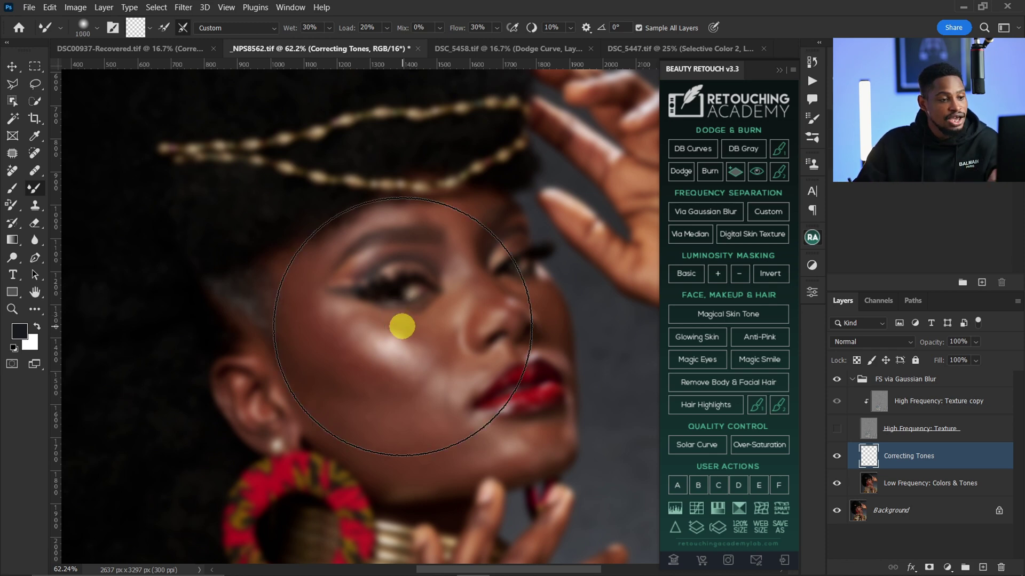
pyautogui.press(']')
pyautogui.press(']')
pyautogui.press(']')
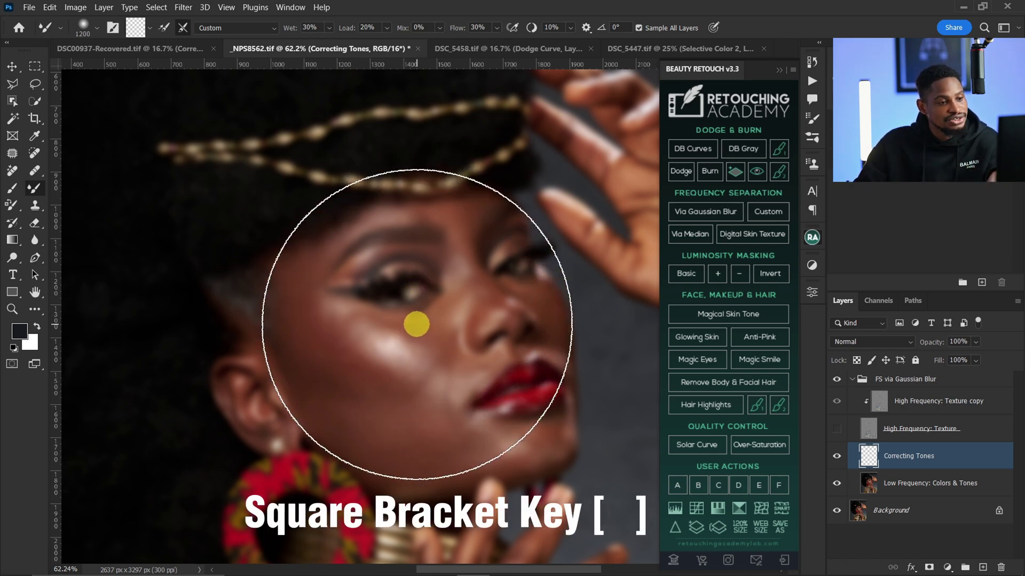
pyautogui.press('[')
pyautogui.press('[')
pyautogui.press('[')
pyautogui.press('[')
pyautogui.press('[')
pyautogui.press('[')
pyautogui.press('[')
pyautogui.press('[')
pyautogui.press('[')
pyautogui.press('[')
pyautogui.press('[')
pyautogui.press('[')
pyautogui.press('[')
pyautogui.press('[')
pyautogui.press('[')
pyautogui.press('[')
pyautogui.press('[')
pyautogui.press('[')
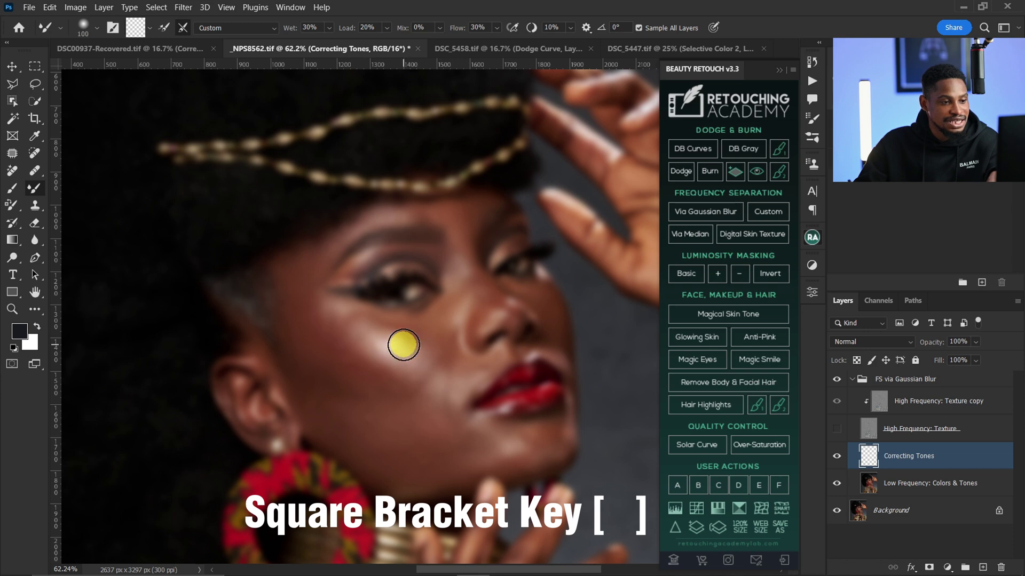
pyautogui.press(']')
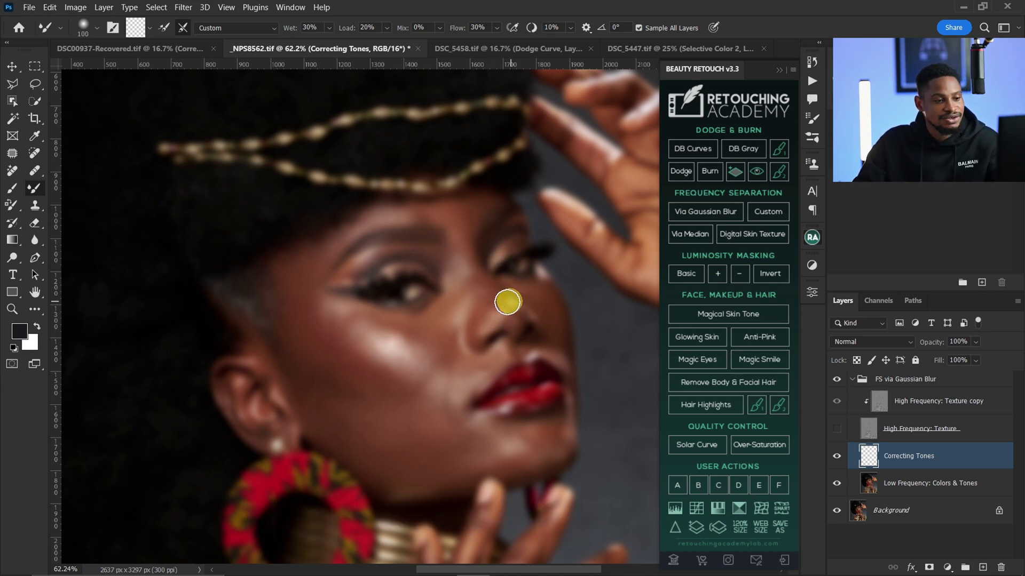
# Step: Try a small Mixer Brush over the nose, reducing its size to 20 px
pyautogui.press('[')
pyautogui.press('[')
pyautogui.press('[')
pyautogui.press('[')
pyautogui.press('[')
pyautogui.press('[')
pyautogui.press('[')
pyautogui.press('[')
pyautogui.press('[')
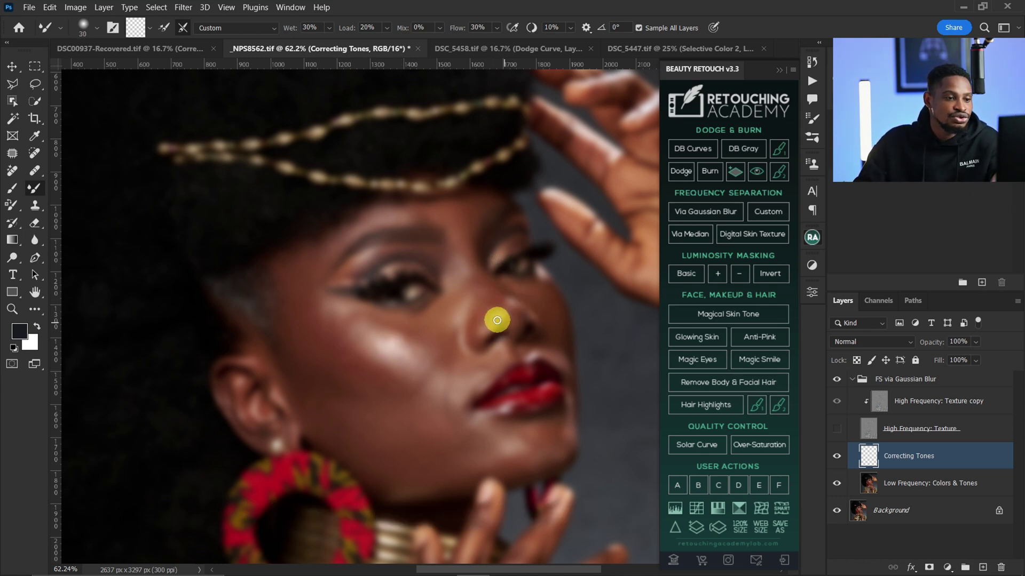
pyautogui.press('[')
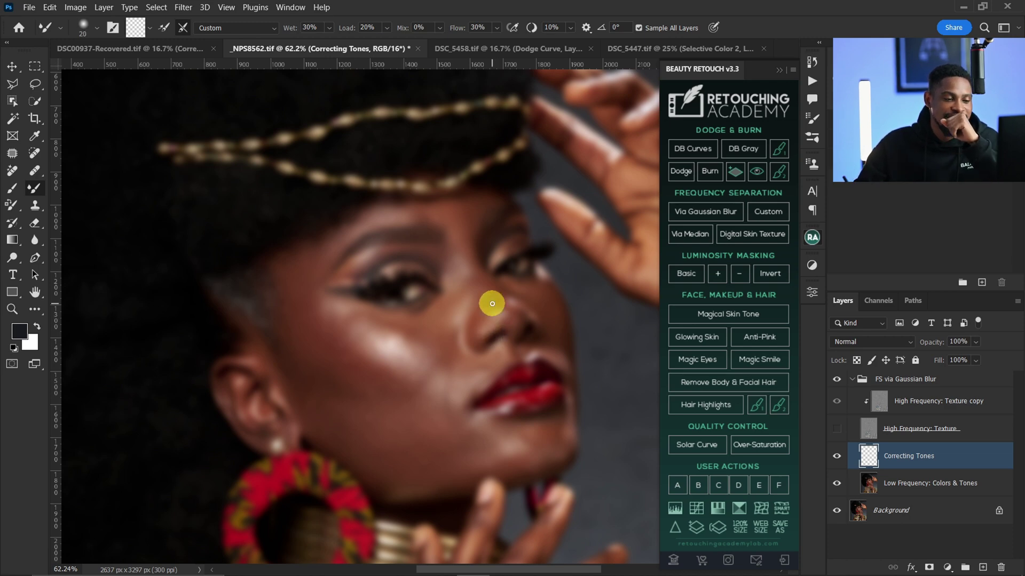
# Step: Try larger Mixer Brush sizes around the temple and forehead, enlarging the brush up to 300 px
pyautogui.press(']')
pyautogui.press(']')
pyautogui.press(']')
pyautogui.press(']')
pyautogui.press(']')
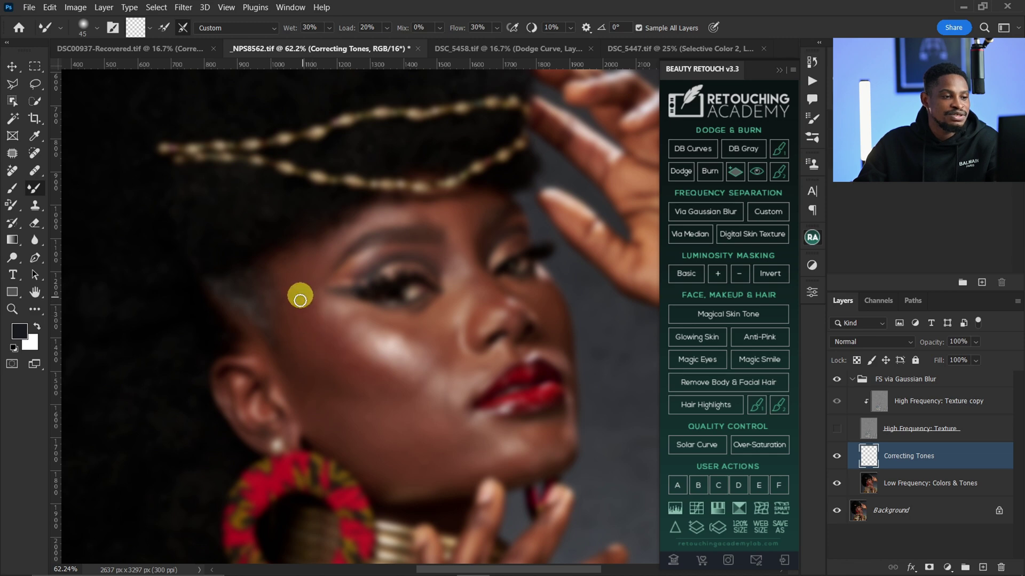
pyautogui.press(']')
pyautogui.press(']')
pyautogui.press(']')
pyautogui.press(']')
pyautogui.press(']')
pyautogui.press(']')
pyautogui.press(']')
pyautogui.press(']')
pyautogui.press(']')
pyautogui.press(']')
pyautogui.press(']')
pyautogui.press(']')
pyautogui.press('[')
pyautogui.press('[')
pyautogui.press('[')
pyautogui.press('[')
pyautogui.press('[')
pyautogui.press('[')
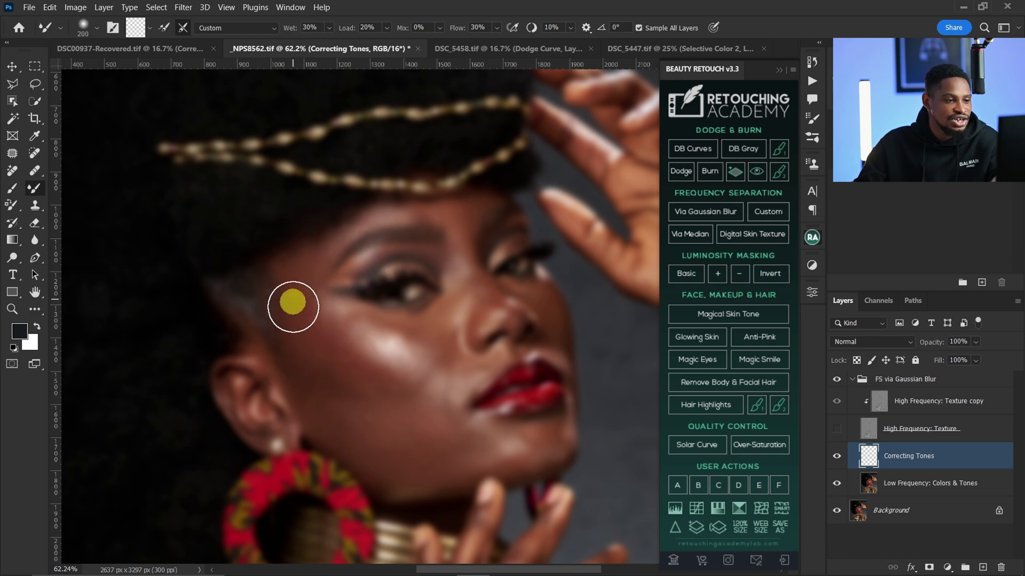
pyautogui.press(']')
pyautogui.press(']')
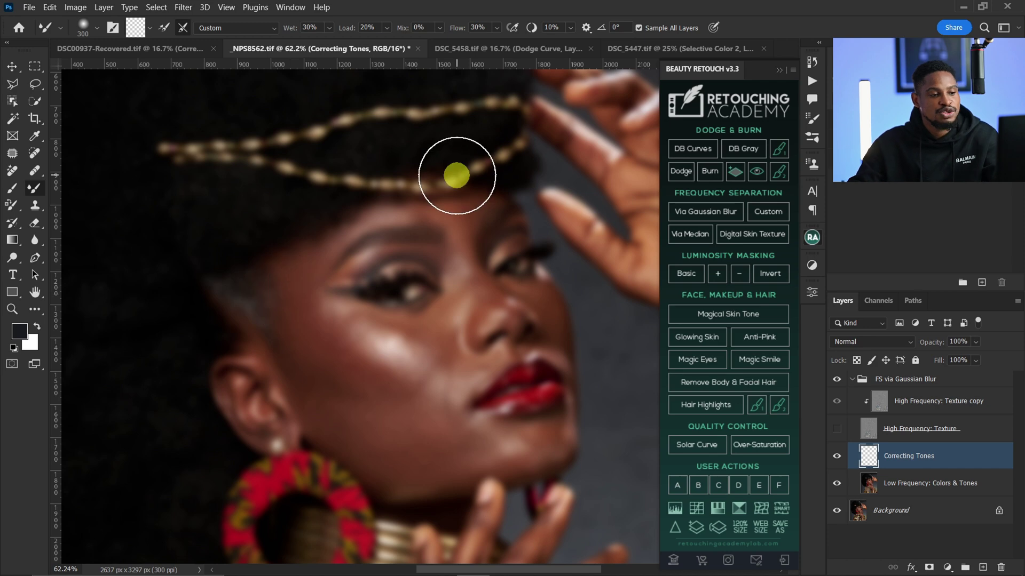
# Step: Set the Mixer Brush to 175 px and blend the tonal transition on the cheek below the highlight
pyautogui.press('[')
pyautogui.press('[')
pyautogui.press('[')
pyautogui.press('[')
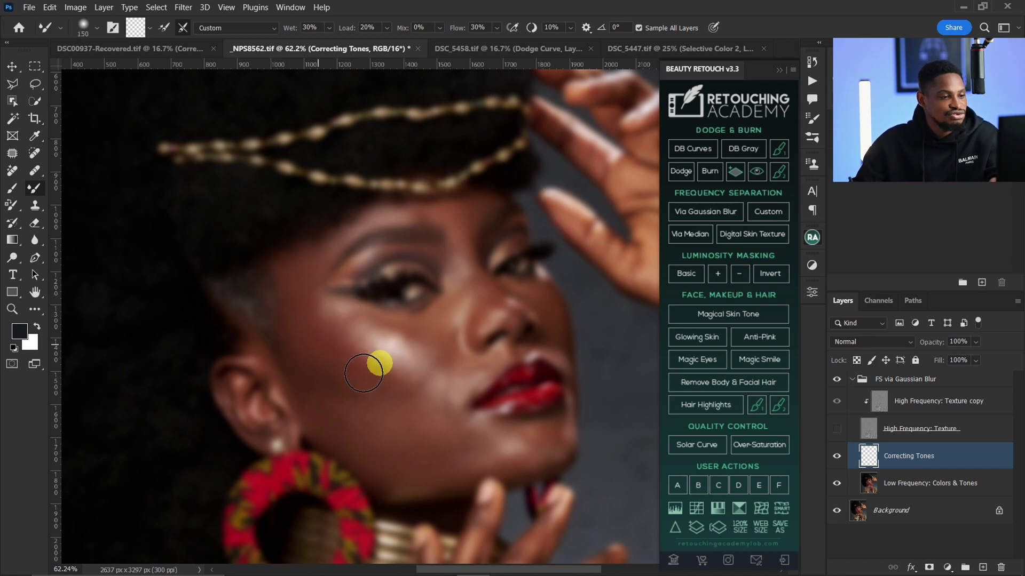
pyautogui.press(']')
pyautogui.press(']')
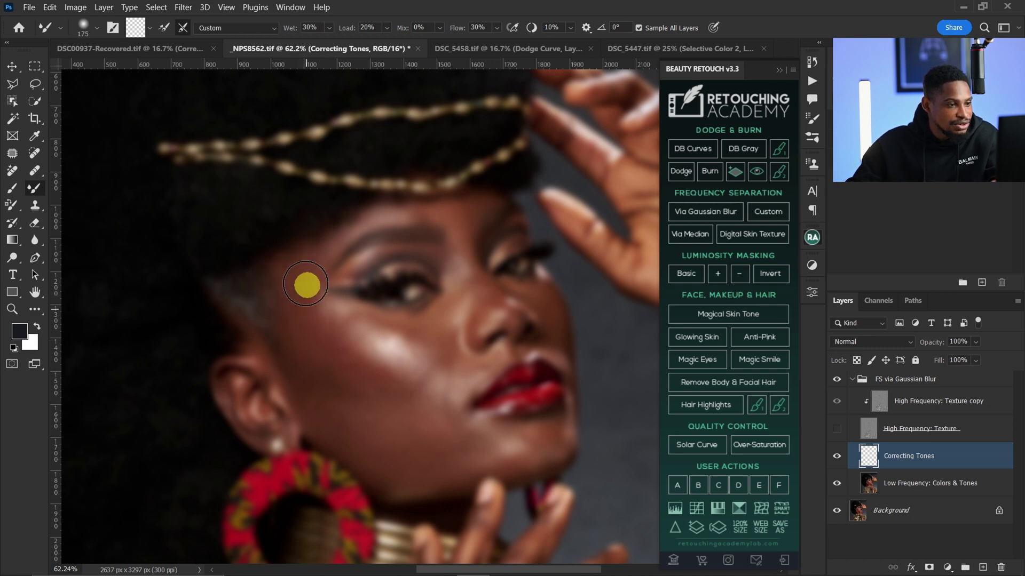
pyautogui.moveTo(341, 363)
pyautogui.mouseDown()
pyautogui.moveTo(379, 383)
pyautogui.moveTo(359, 370)
pyautogui.moveTo(356, 391)
pyautogui.mouseUp()
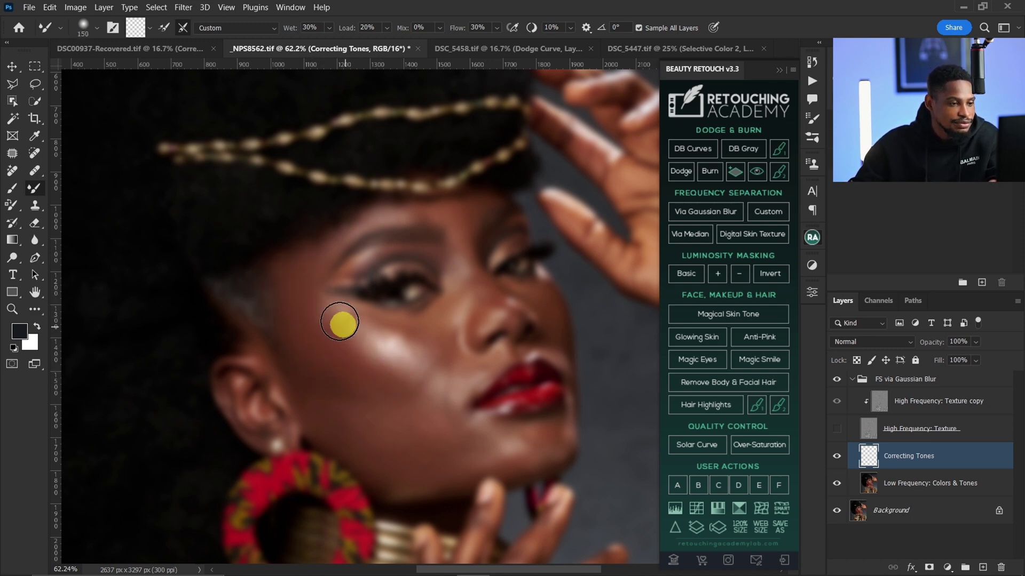
# Step: Reduce the Mixer Brush to 100 px and blend the edges of the cheek highlight into the surrounding skin
pyautogui.press('[')
pyautogui.press('[')
pyautogui.press('[')
pyautogui.press('[')
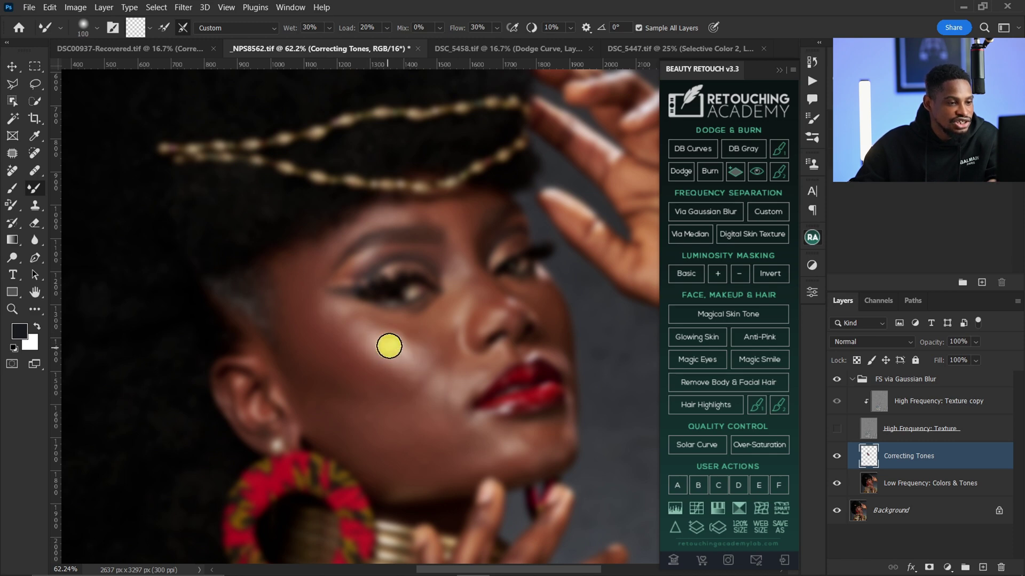
pyautogui.press(']')
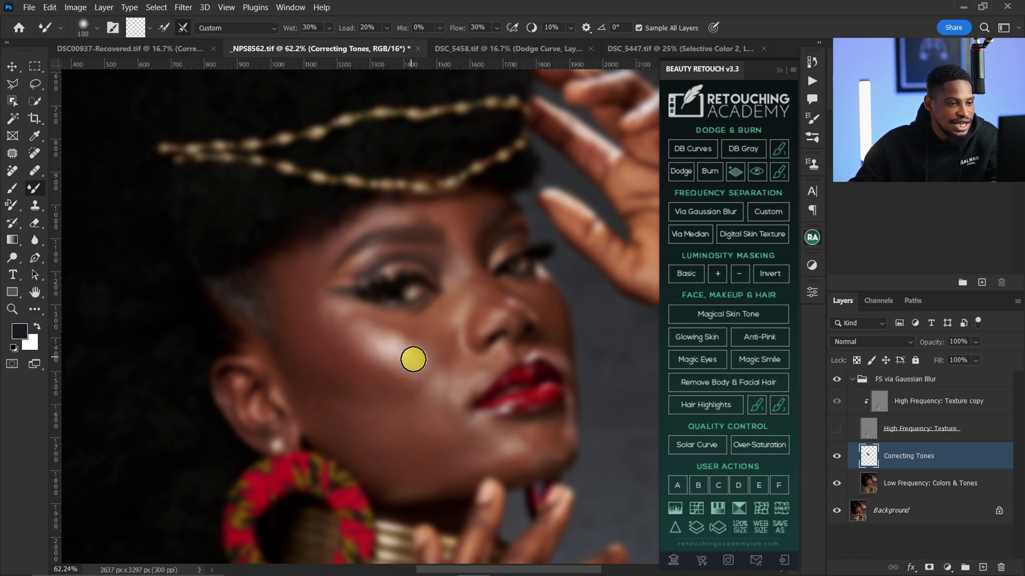
pyautogui.press('[')
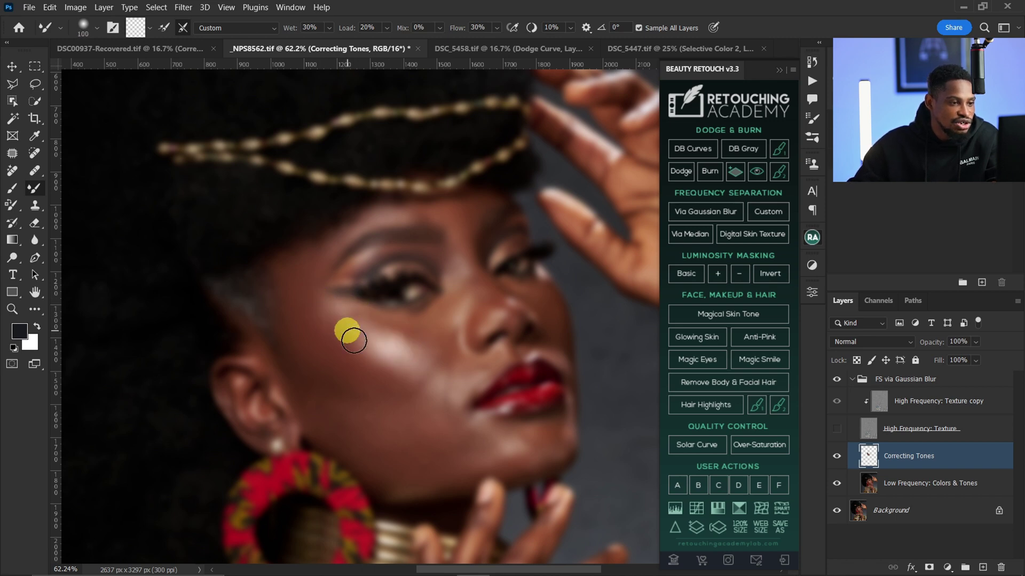
pyautogui.press(']')
pyautogui.press(']')
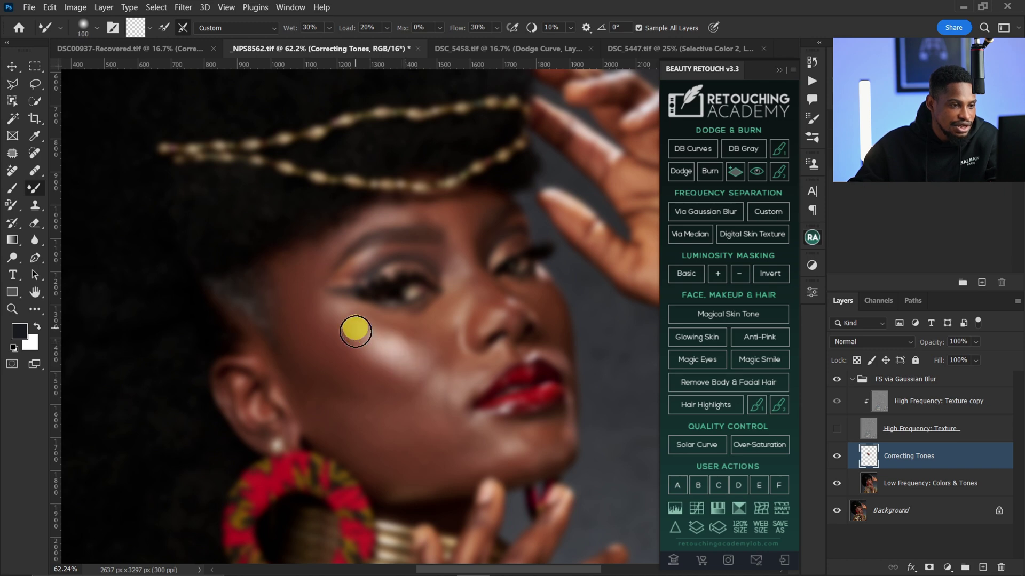
# Step: Enlarge the Mixer Brush to 175 px and smooth the tones across the lower cheek toward the mouth
pyautogui.press(']')
pyautogui.press(']')
pyautogui.press(']')
pyautogui.press(']')
pyautogui.press(']')
pyautogui.press(']')
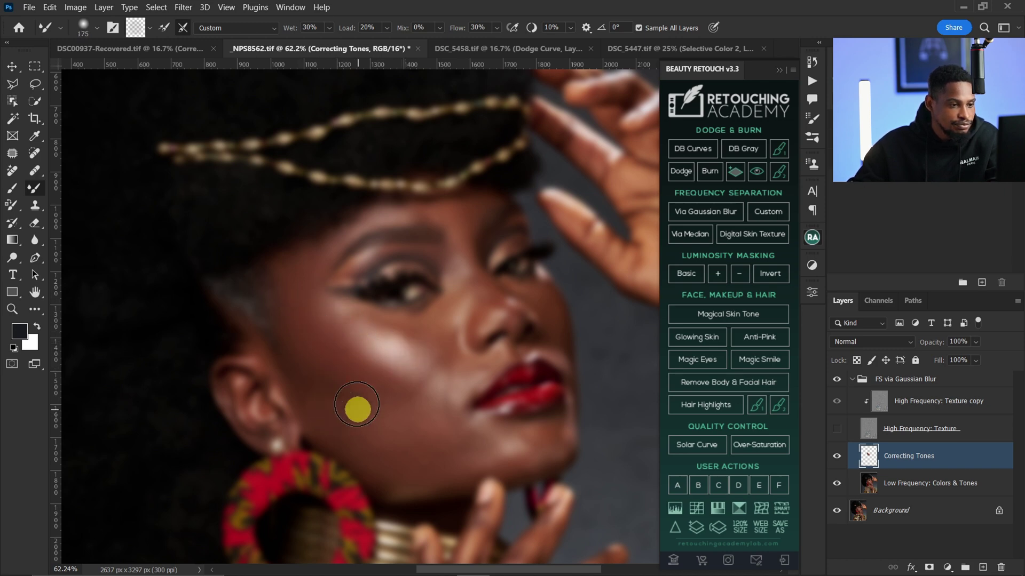
pyautogui.press('[')
pyautogui.press('[')
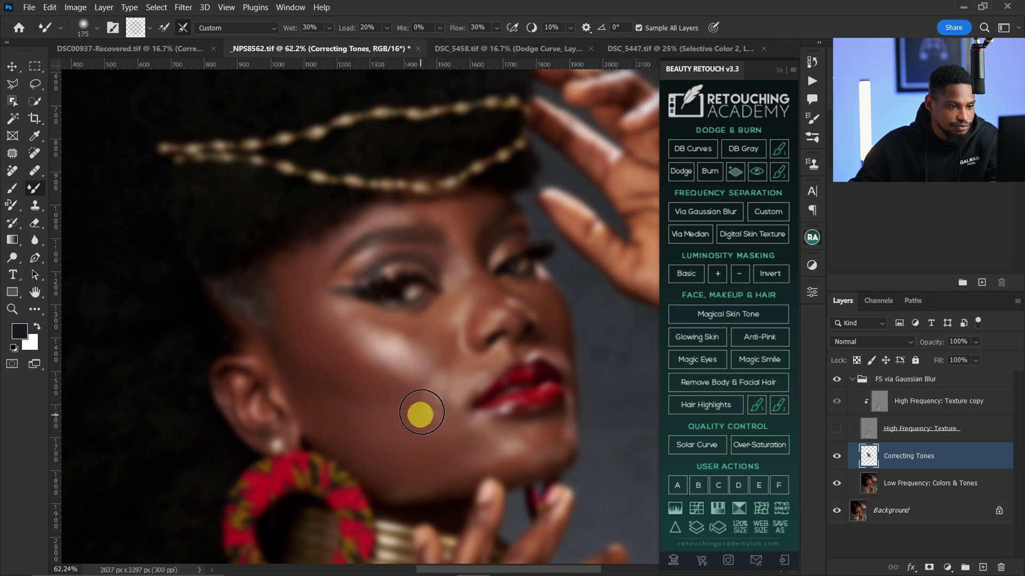
# Step: Reduce the Mixer Brush to about 80–90 px and blend the skin between the eye and the cheek highlight
pyautogui.press('[')
pyautogui.press('[')
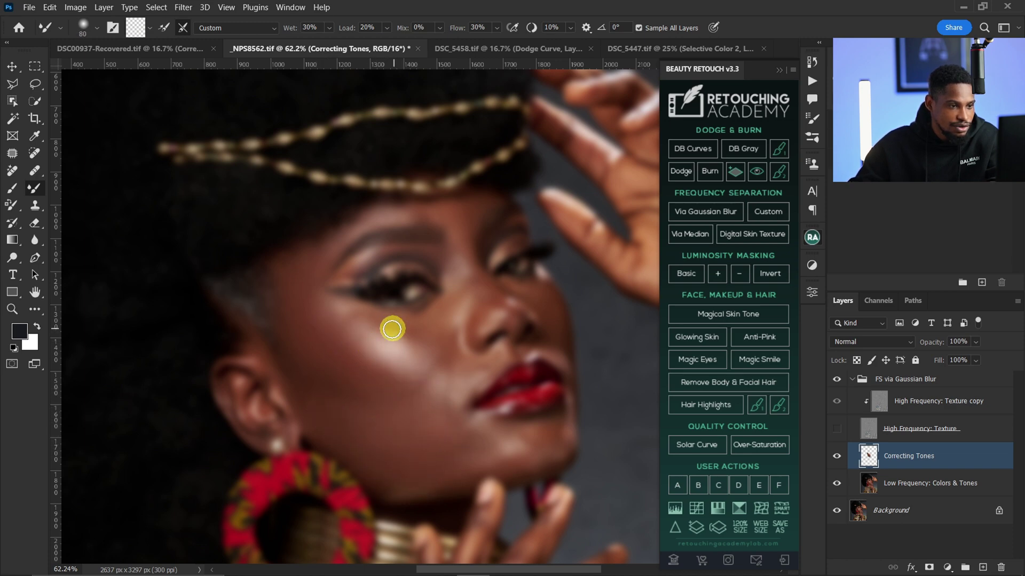
pyautogui.press('[')
pyautogui.press('[')
pyautogui.press('[')
pyautogui.press('[')
pyautogui.press('[')
pyautogui.press(']')
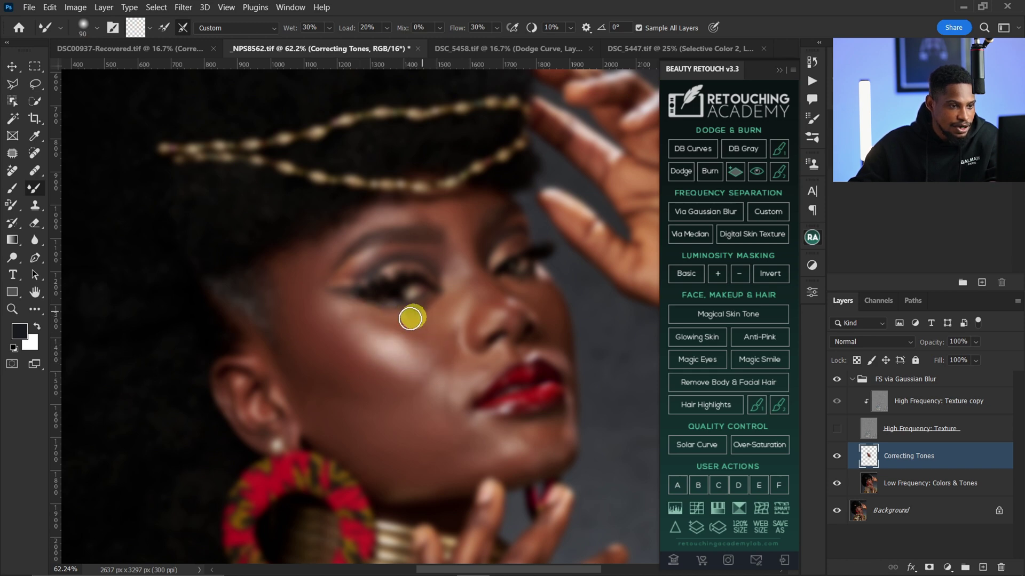
# Step: Blend the skin by the outer eye corner with a 60 px Mixer Brush and the cheek near the nose at 100 px
pyautogui.press('[')
pyautogui.press('[')
pyautogui.press('[')
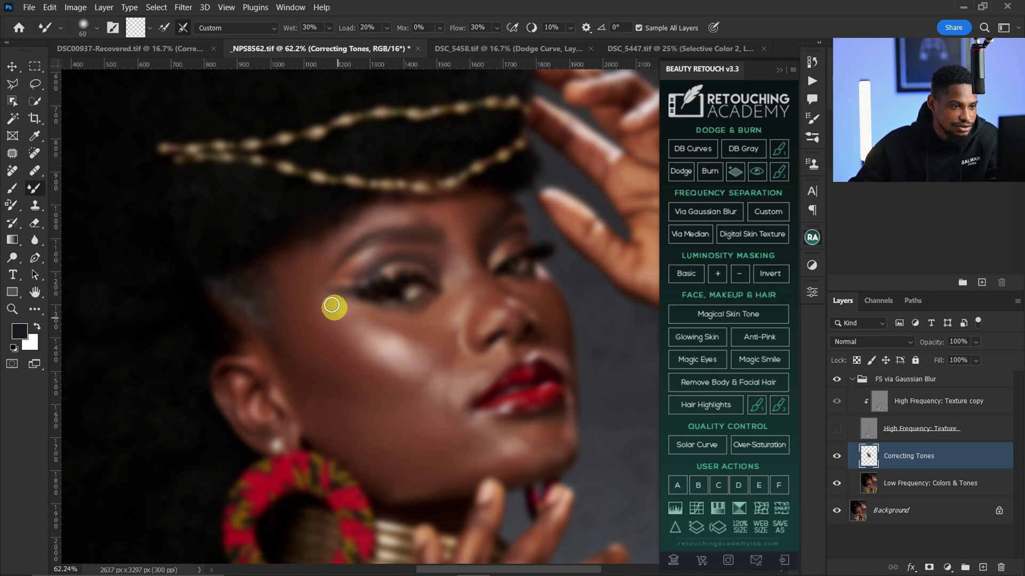
pyautogui.press(']')
pyautogui.press(']')
pyautogui.press(']')
pyautogui.press(']')
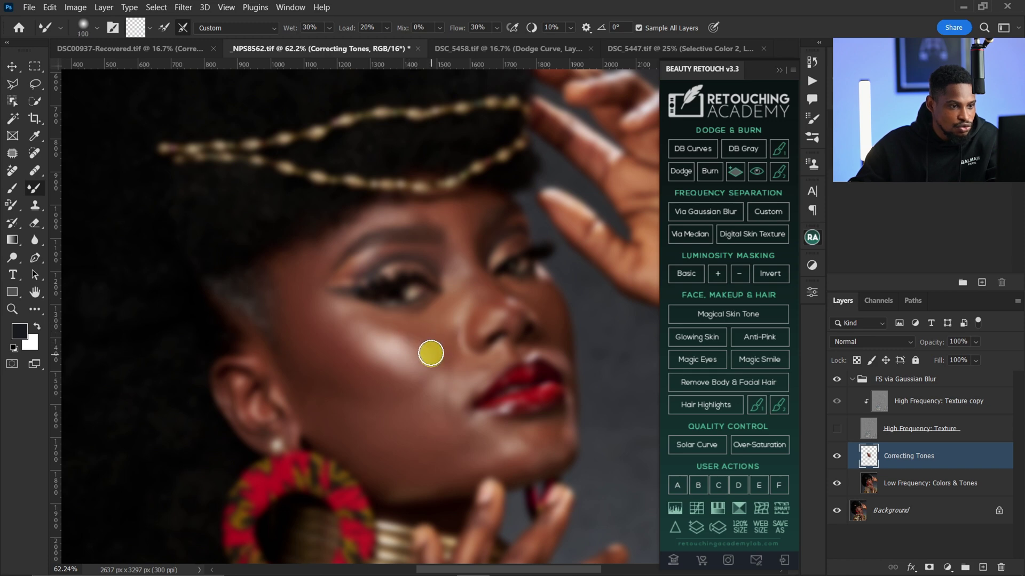
# Step: Reduce the Mixer Brush to 60–80 px and blend the skin beside the nose and on the adjoining cheek
pyautogui.press('[')
pyautogui.press('[')
pyautogui.press('[')
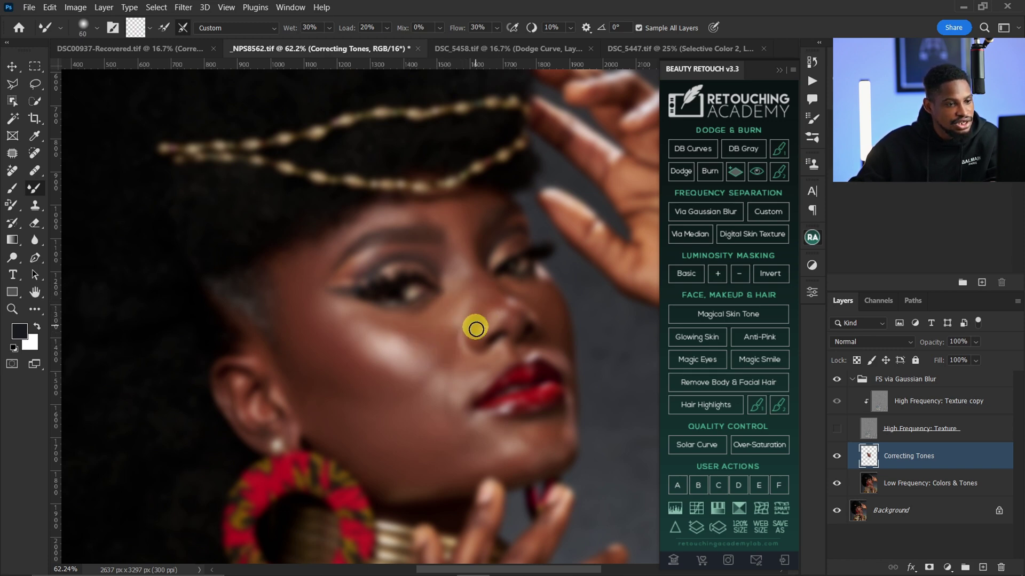
pyautogui.press('[')
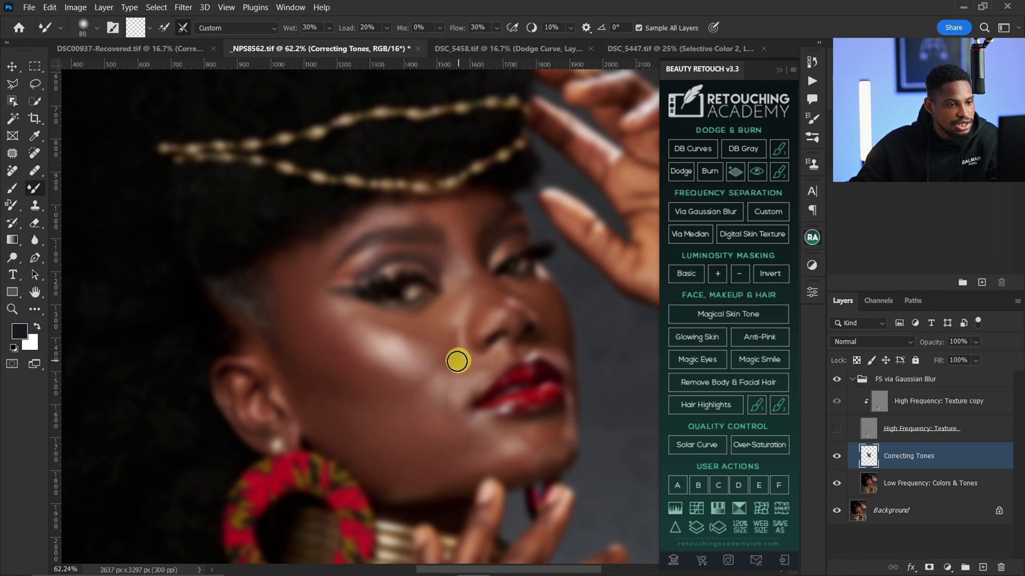
# Step: Enlarge the Mixer Brush to 125 px and up to 175 px to smooth the skin beside the mouth and down toward the chin
pyautogui.press(']')
pyautogui.press(']')
pyautogui.press(']')
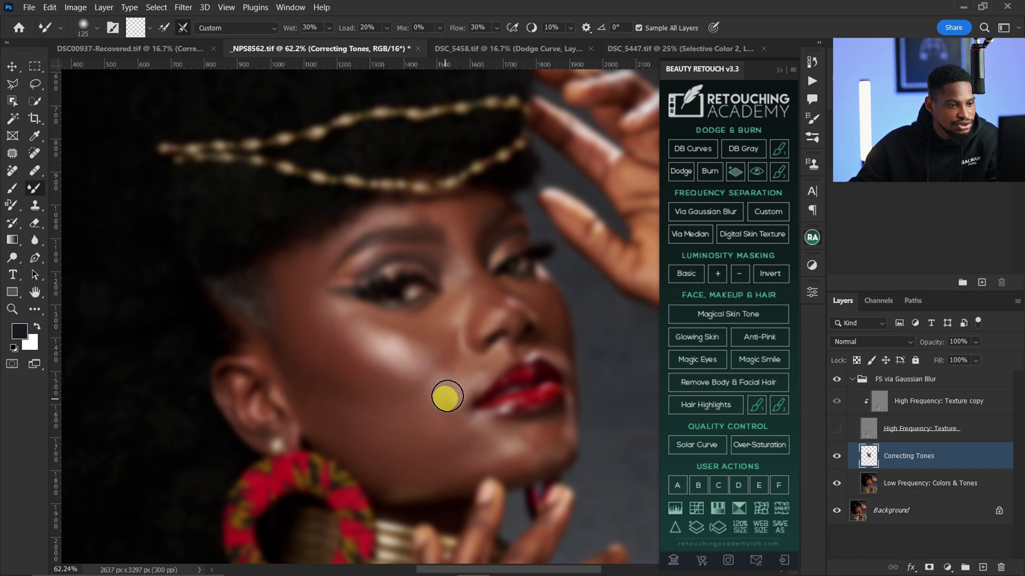
pyautogui.press(']')
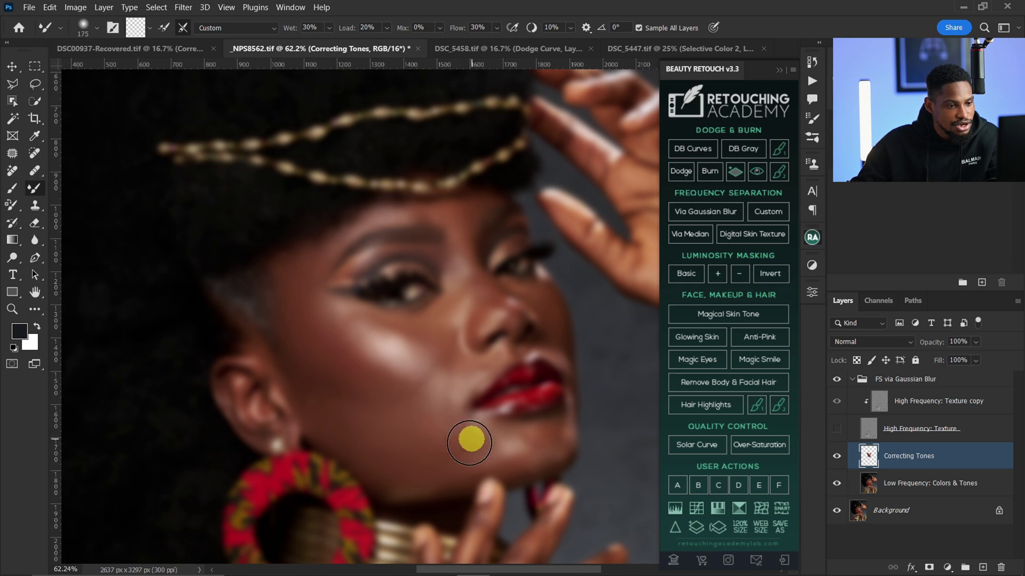
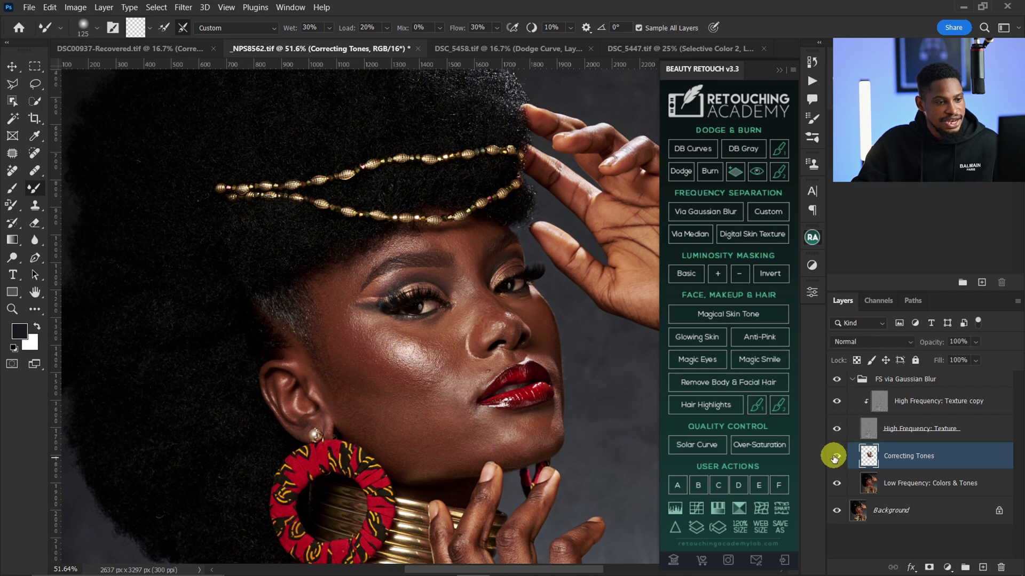
# Step: Collapse the finished frequency separation group and create a second frequency separation via Gaussian Blur with an 8-pixel radius
pyautogui.press('z')
pyautogui.moveTo(469, 281)
pyautogui.mouseDown()
pyautogui.moveTo(488, 269)
pyautogui.moveTo(469, 293)
pyautogui.mouseUp()
pyautogui.press('b')
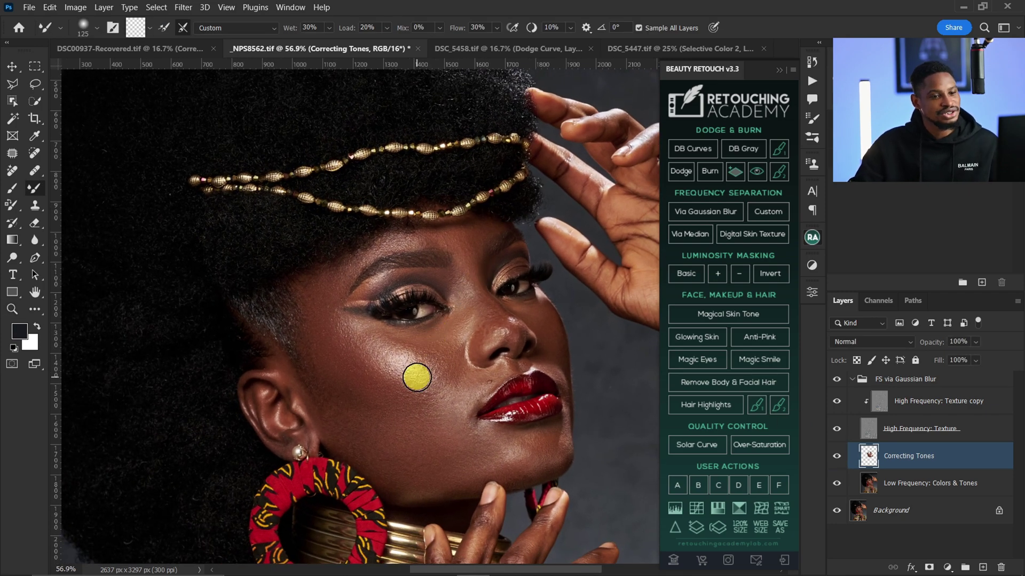
pyautogui.click(851, 380)
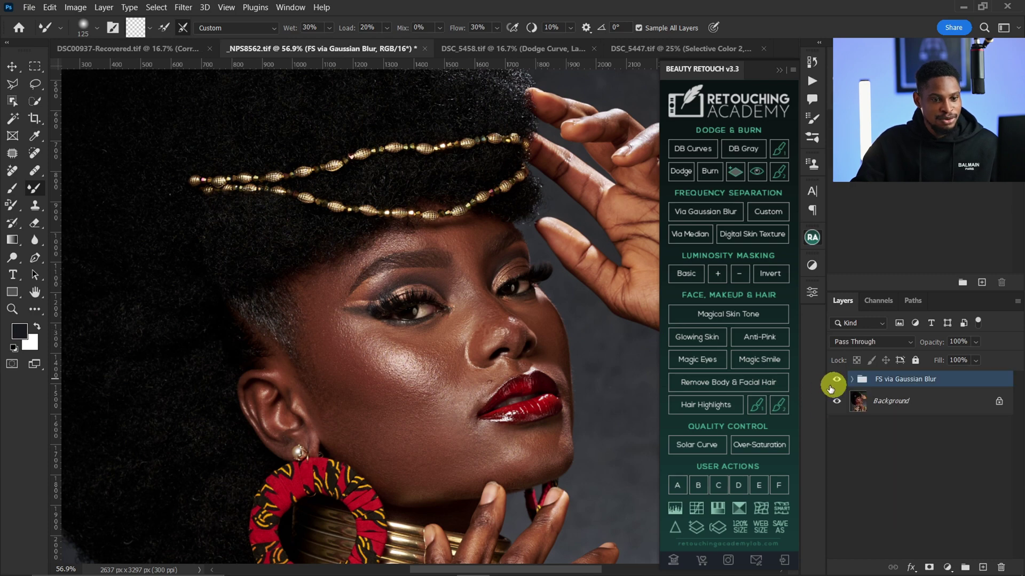
pyautogui.click(692, 215)
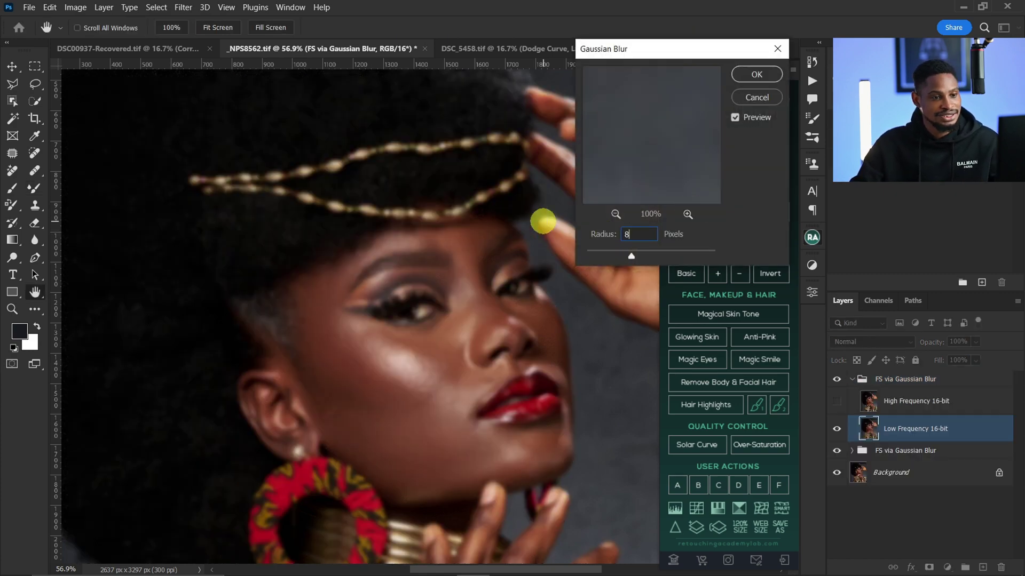
pyautogui.click(756, 75)
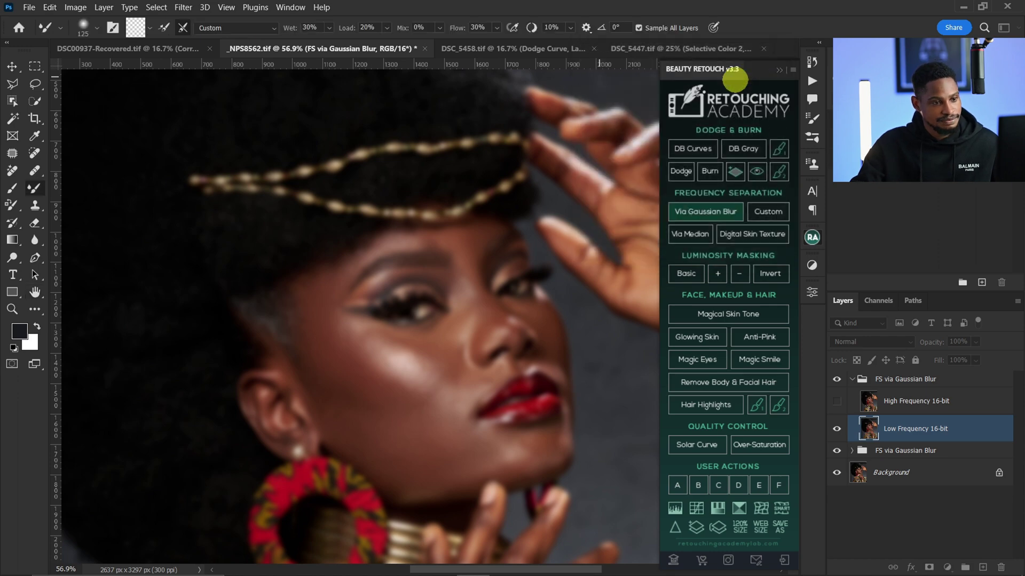
pyautogui.click(811, 393)
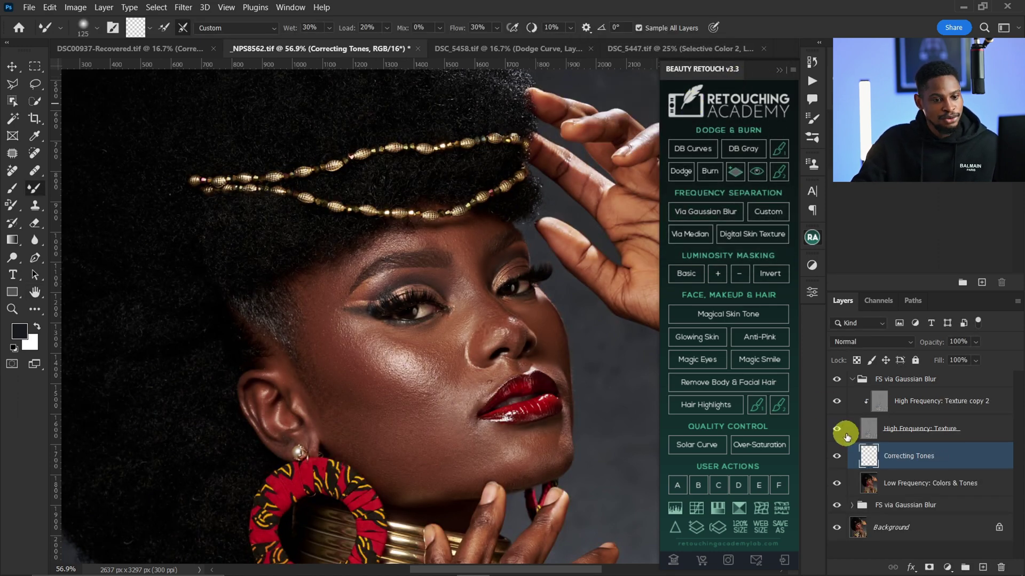
# Step: Hide the new High Frequency texture layer and blend the temple and cheek highlight with a 125–150 px Mixer Brush
pyautogui.click(845, 435)
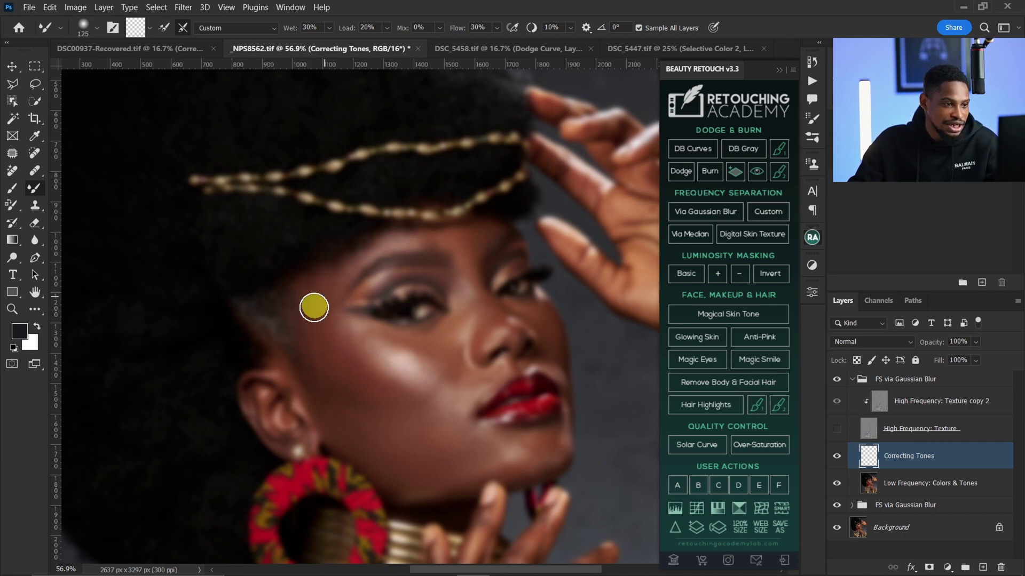
pyautogui.press(']')
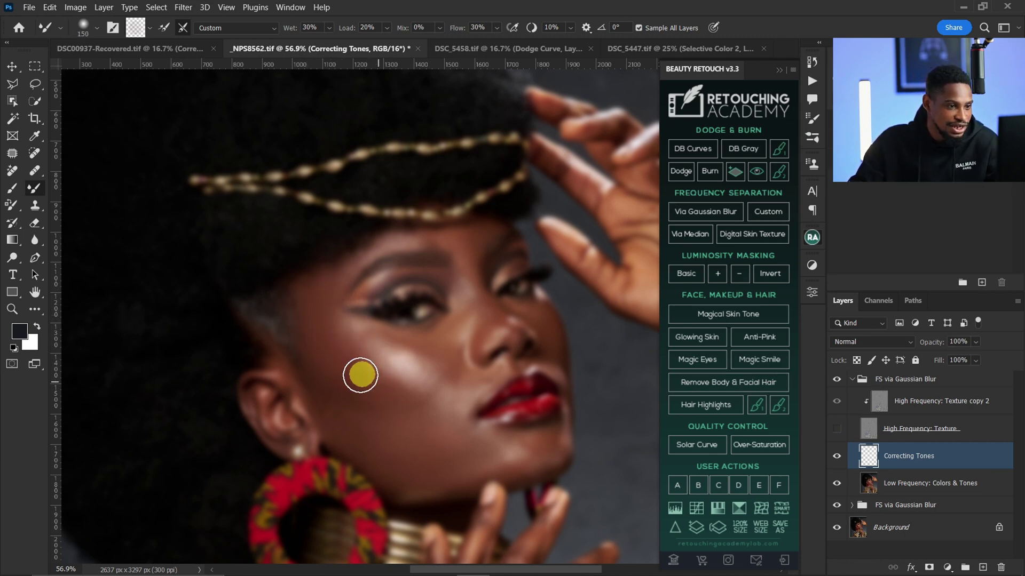
pyautogui.press(']')
pyautogui.press('[')
pyautogui.press('[')
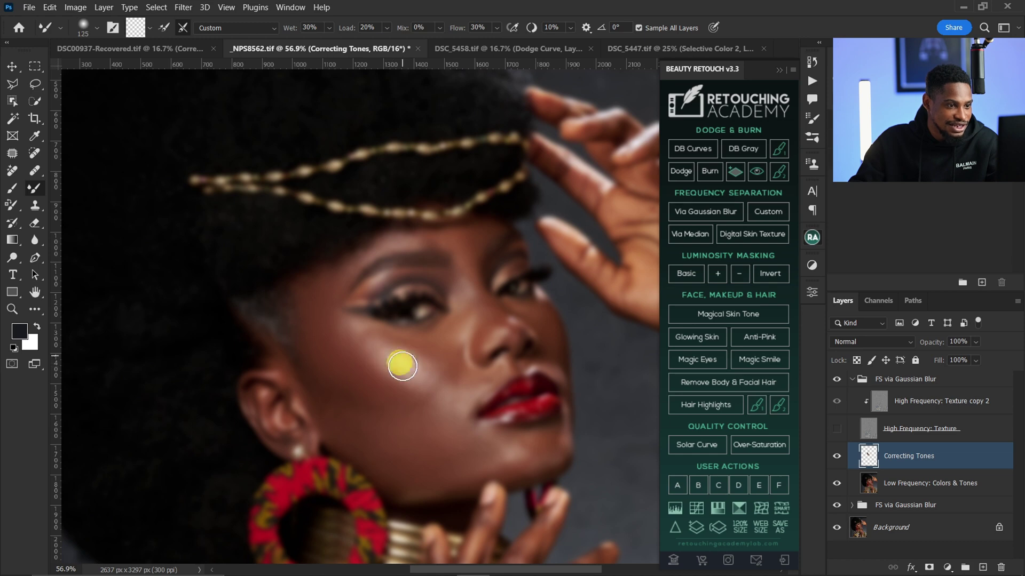
pyautogui.press(']')
pyautogui.press(']')
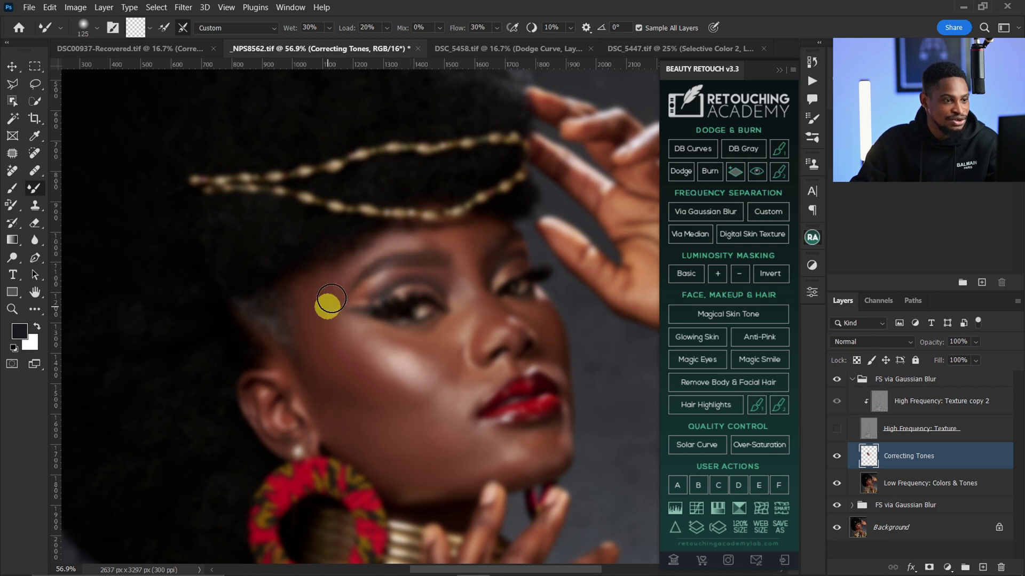
# Step: Enlarge the Mixer Brush to 250 px and smooth the broad tones of the lower cheek
pyautogui.press(']')
pyautogui.press(']')
pyautogui.press(']')
pyautogui.press(']')
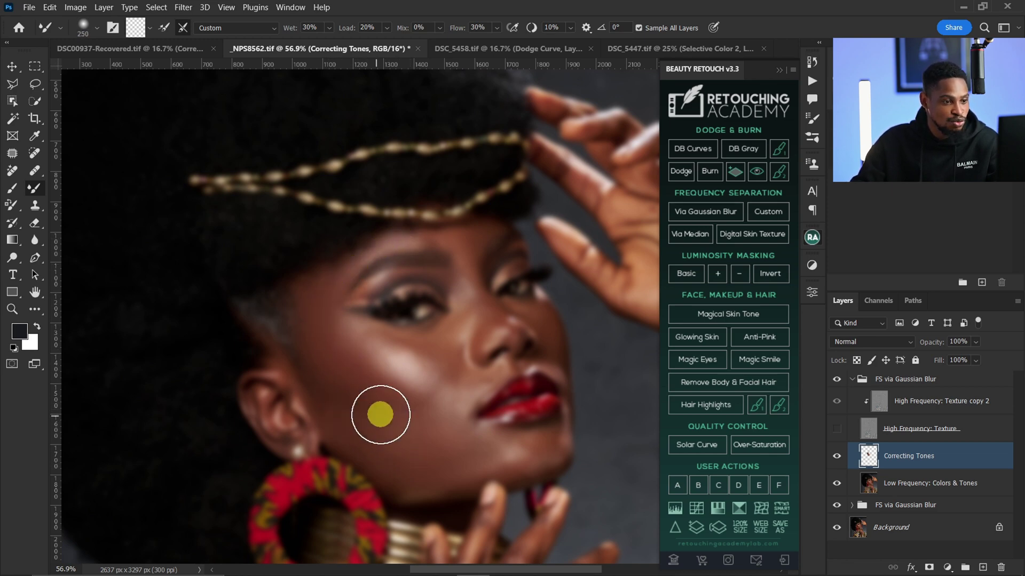
# Step: Blend the cheek near the nose with a 100 px Mixer Brush and the cheek toward the ear at 150 px
pyautogui.press('[')
pyautogui.press('[')
pyautogui.press('[')
pyautogui.press('[')
pyautogui.press('[')
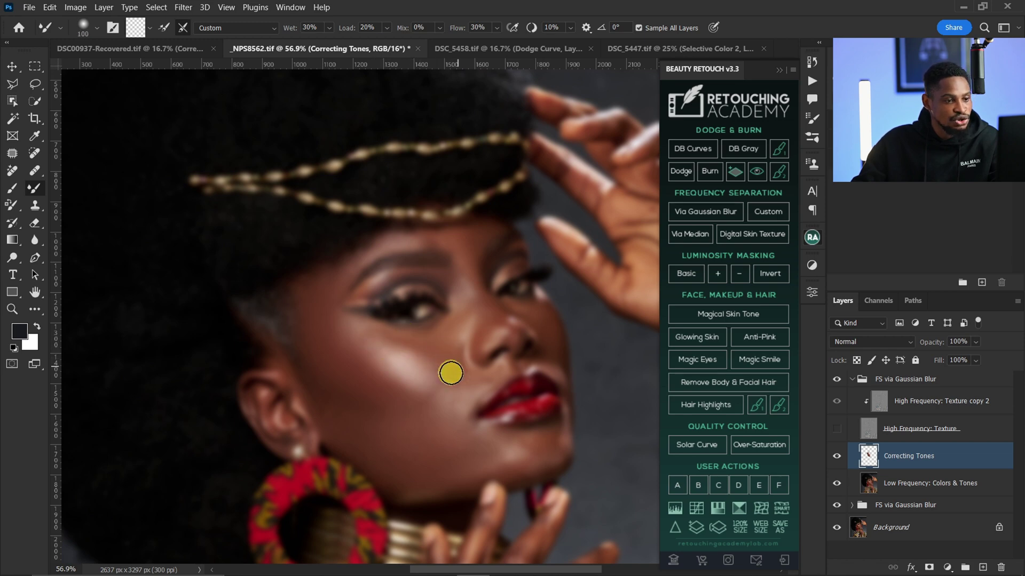
pyautogui.press('[')
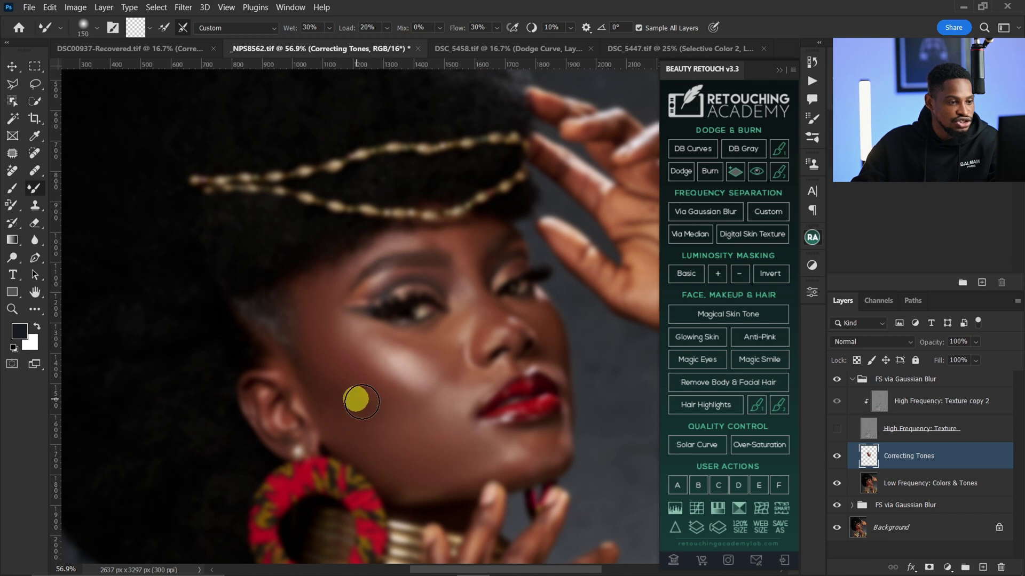
# Step: Smooth the forehead above the eyebrows with the Mixer Brush at 60 px and 100 px
pyautogui.press('[')
pyautogui.press('[')
pyautogui.press('[')
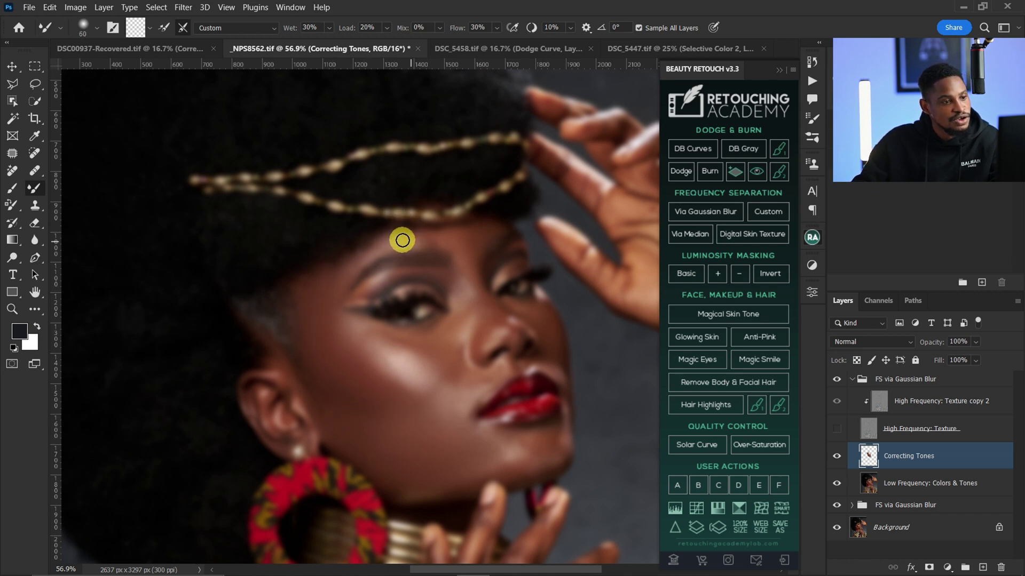
pyautogui.press(']')
pyautogui.press(']')
pyautogui.press(']')
pyautogui.press(']')
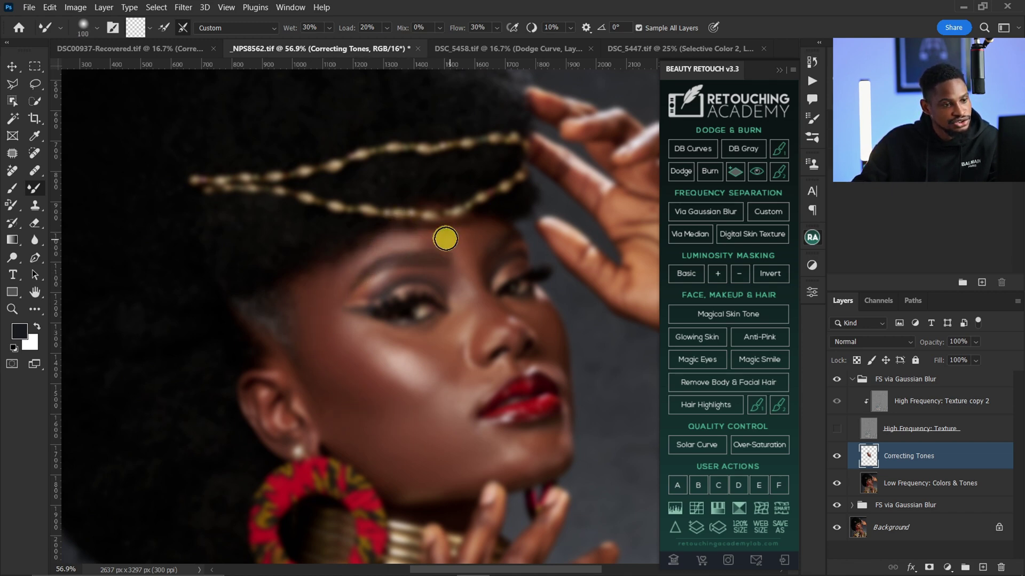
# Step: Blend the temple by the hairline with a 200 px Mixer Brush and the nose at 70 px
pyautogui.press(']')
pyautogui.press('[')
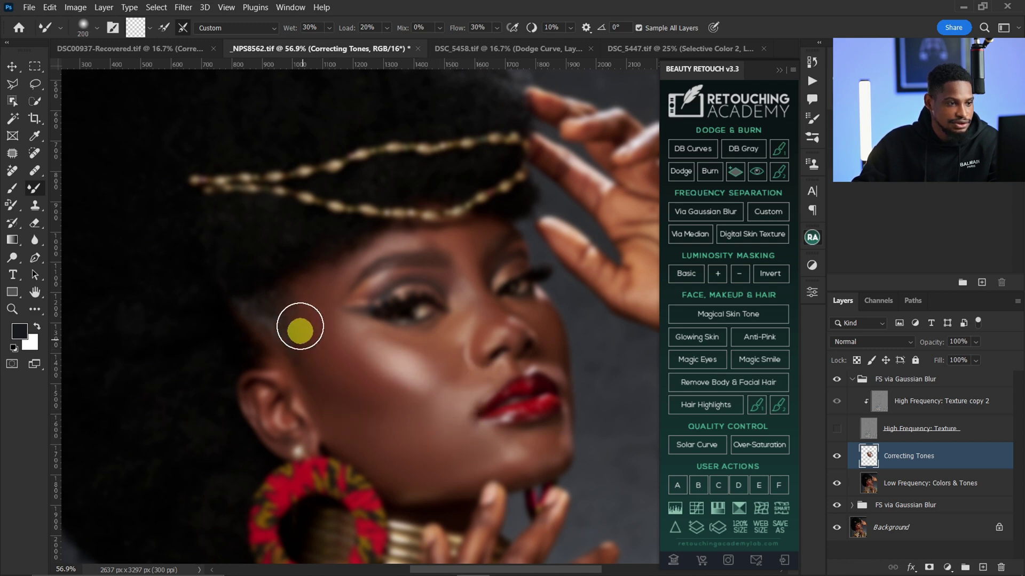
pyautogui.press('[')
pyautogui.press('[')
pyautogui.press('[')
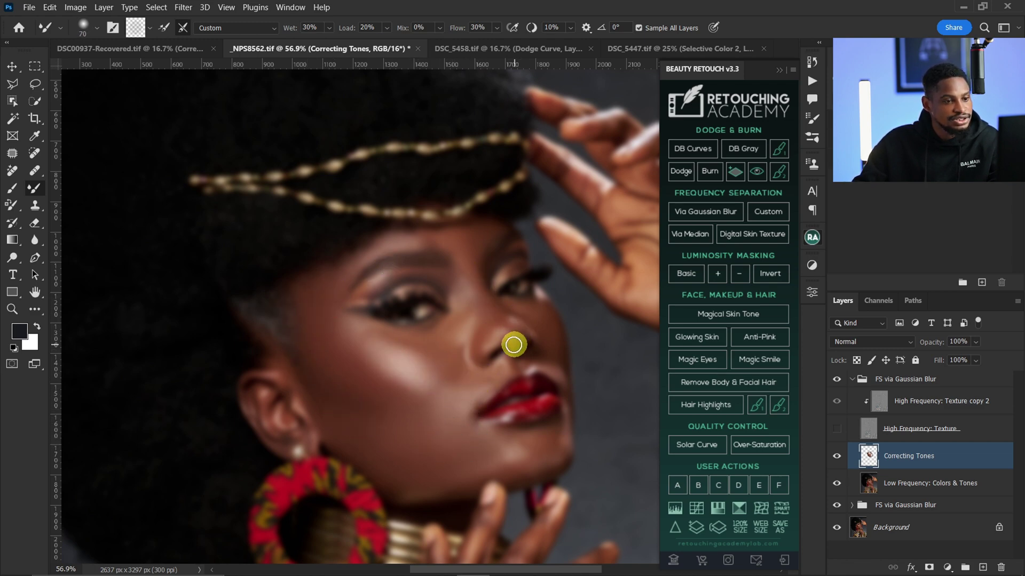
# Step: Enlarge the Mixer Brush to 150 px and blend the upper cheek below the outer eye corner
pyautogui.press(']')
pyautogui.press(']')
pyautogui.press(']')
pyautogui.press(']')
pyautogui.press(']')
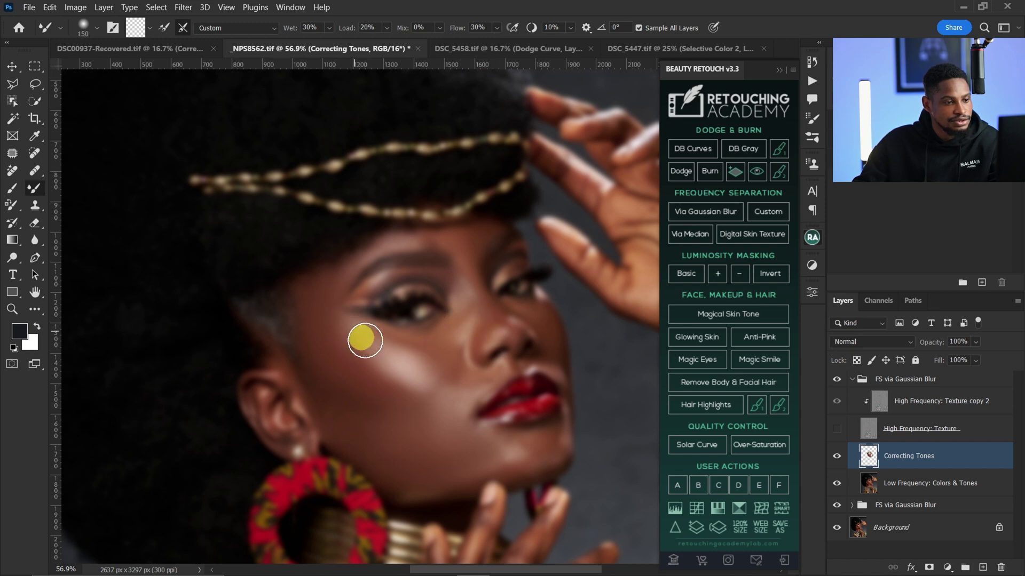
# Step: Show the High Frequency texture layer again and toggle the Correcting Tones layer's visibility to compare the smoothing
pyautogui.click(836, 429)
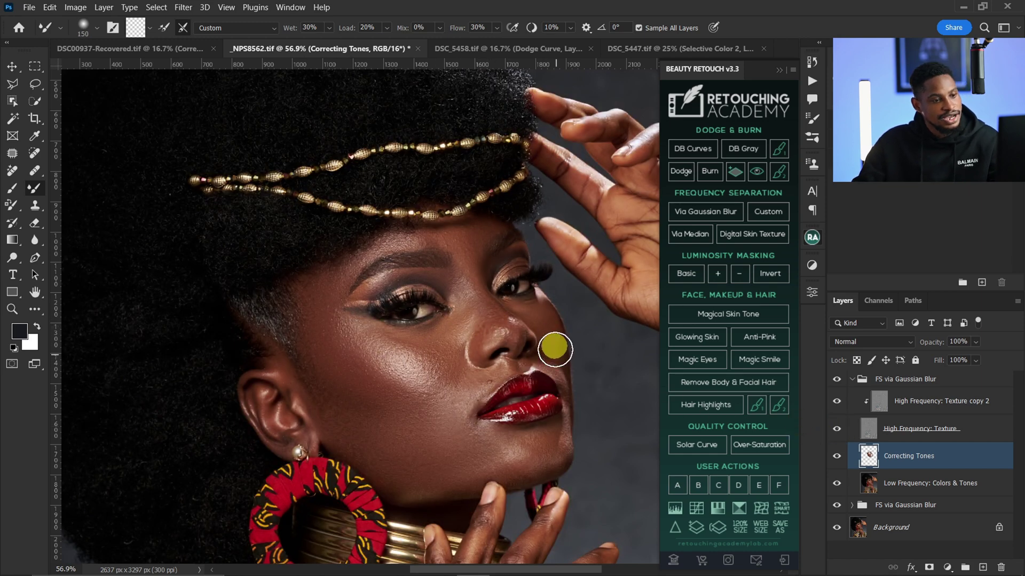
pyautogui.press('z')
pyautogui.moveTo(473, 378); pyautogui.dragTo(487, 343)
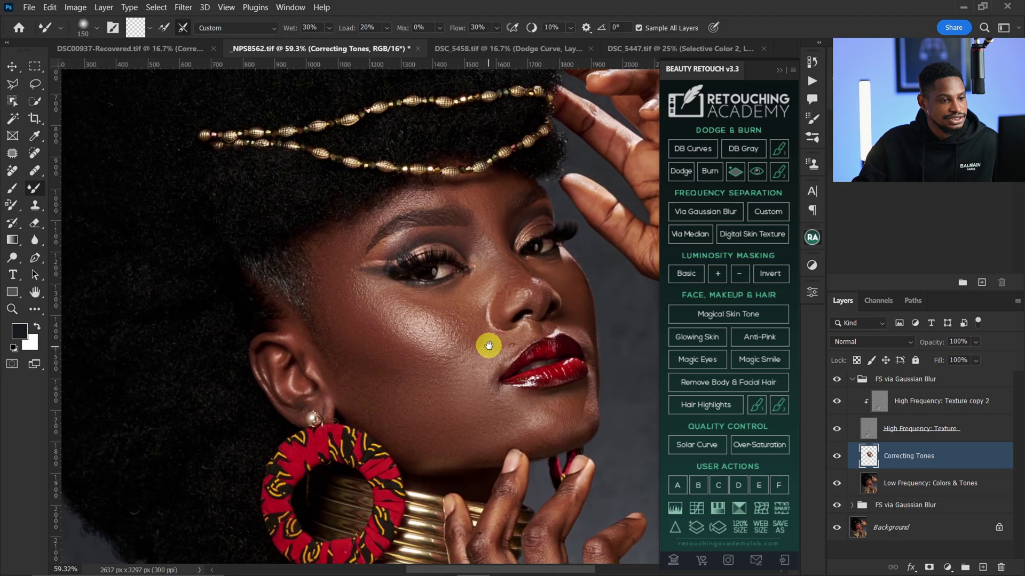
pyautogui.press('b')
pyautogui.click(838, 459)
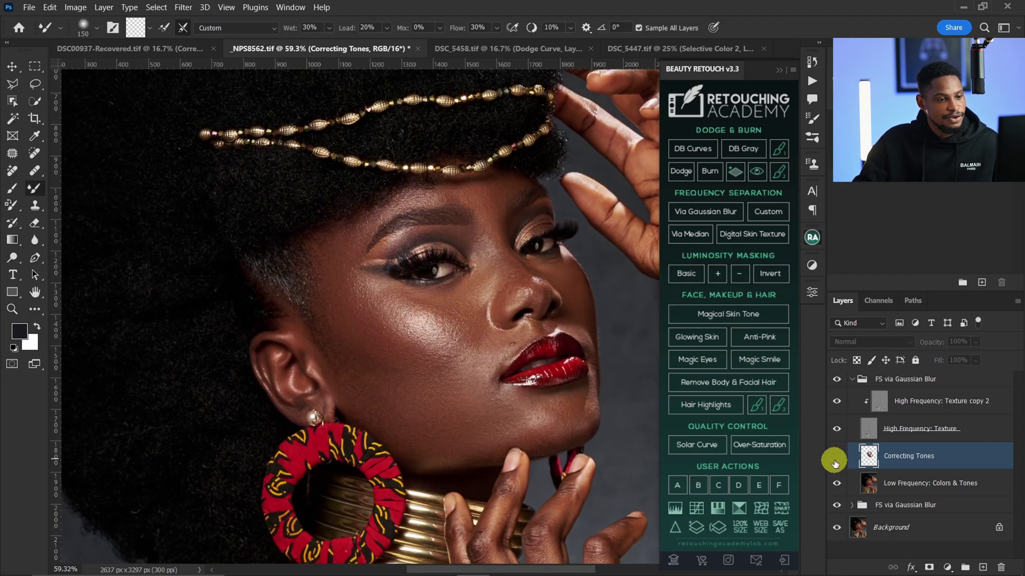
# Step: Collapse the upper frequency separation group and combine both FS via Gaussian Blur groups into one group
pyautogui.click(852, 380)
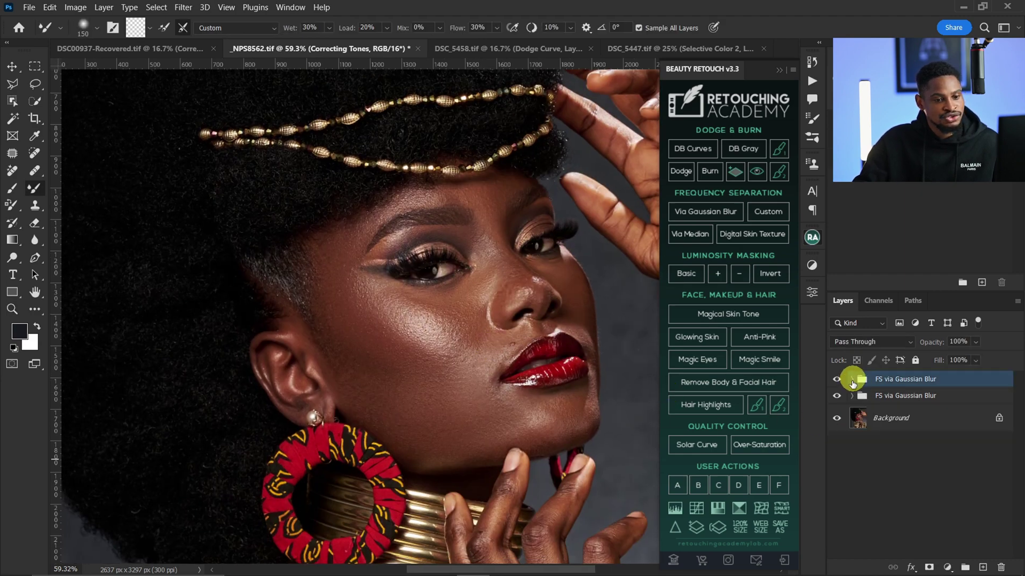
pyautogui.keyDown('ctrl'); pyautogui.click(886, 397); pyautogui.keyUp('ctrl')
pyautogui.hotkey('ctrl', 'g')
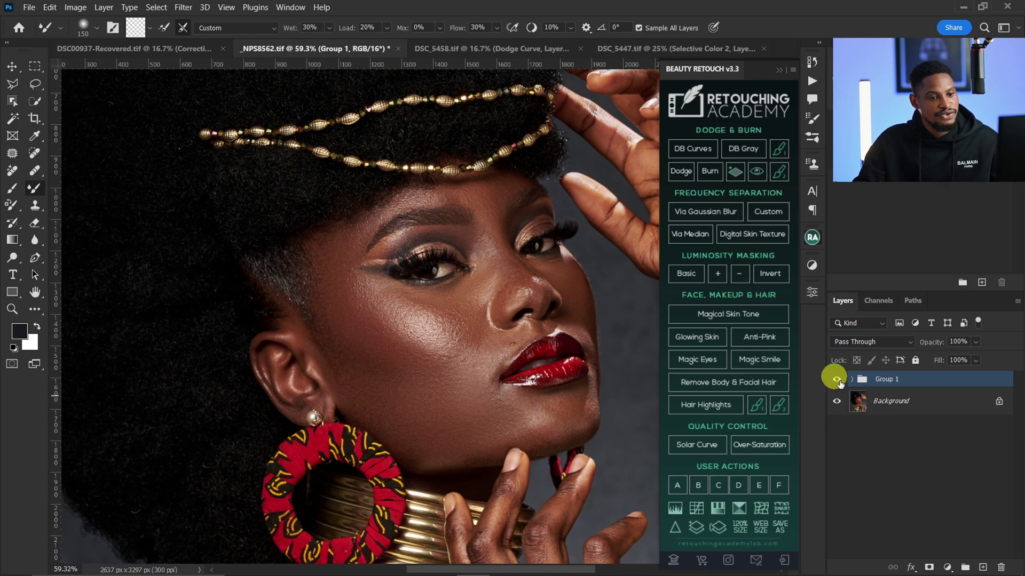
# Step: Toggle the combined group's visibility to compare the portrait before and after the retouch
pyautogui.click(835, 381)
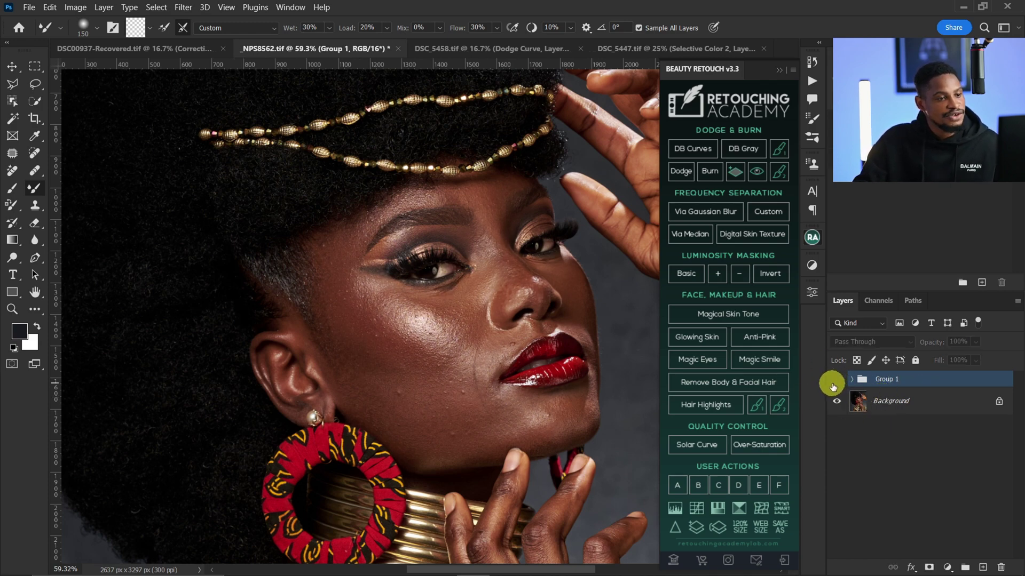
pyautogui.click(833, 384)
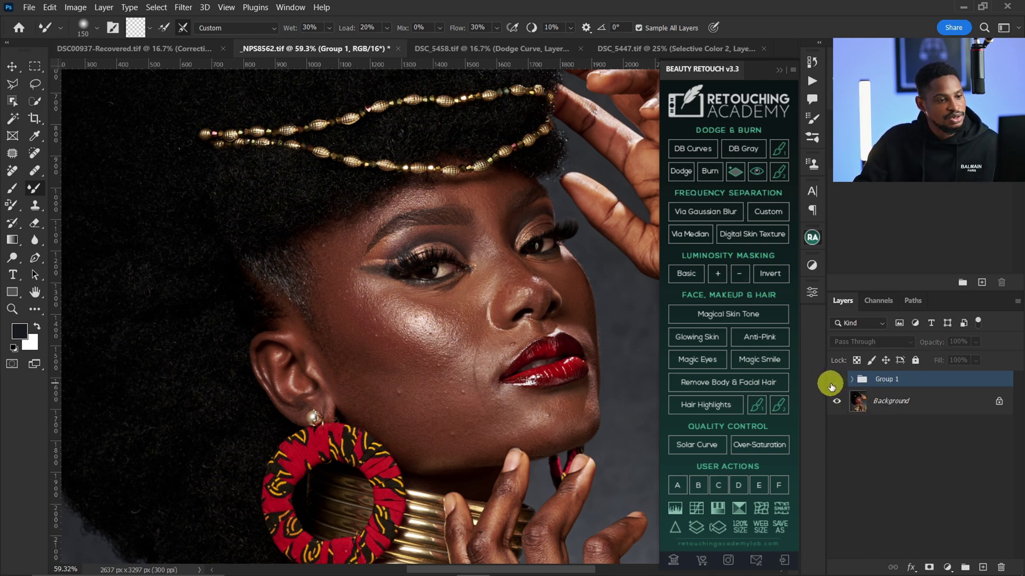
pyautogui.click(834, 382)
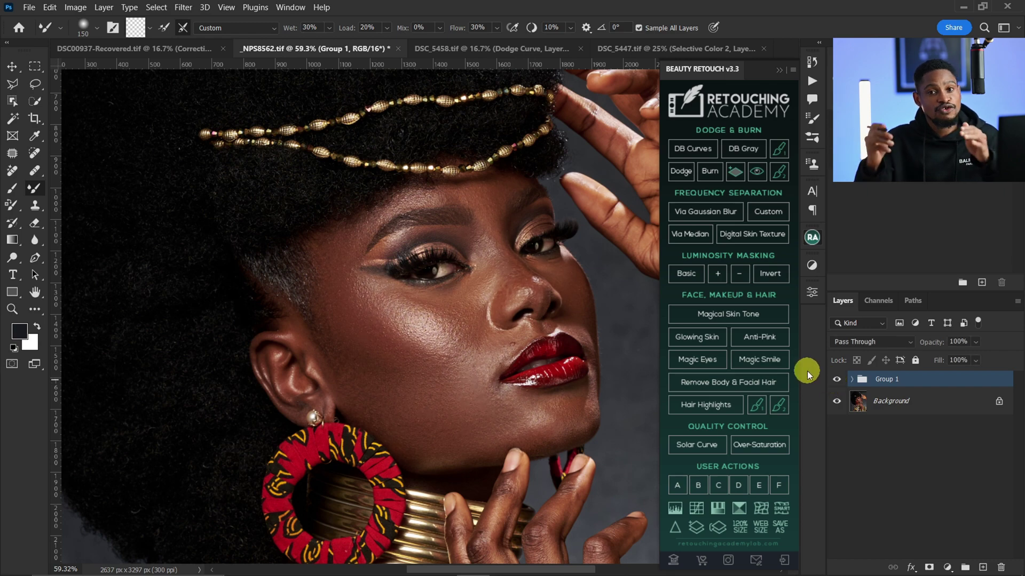